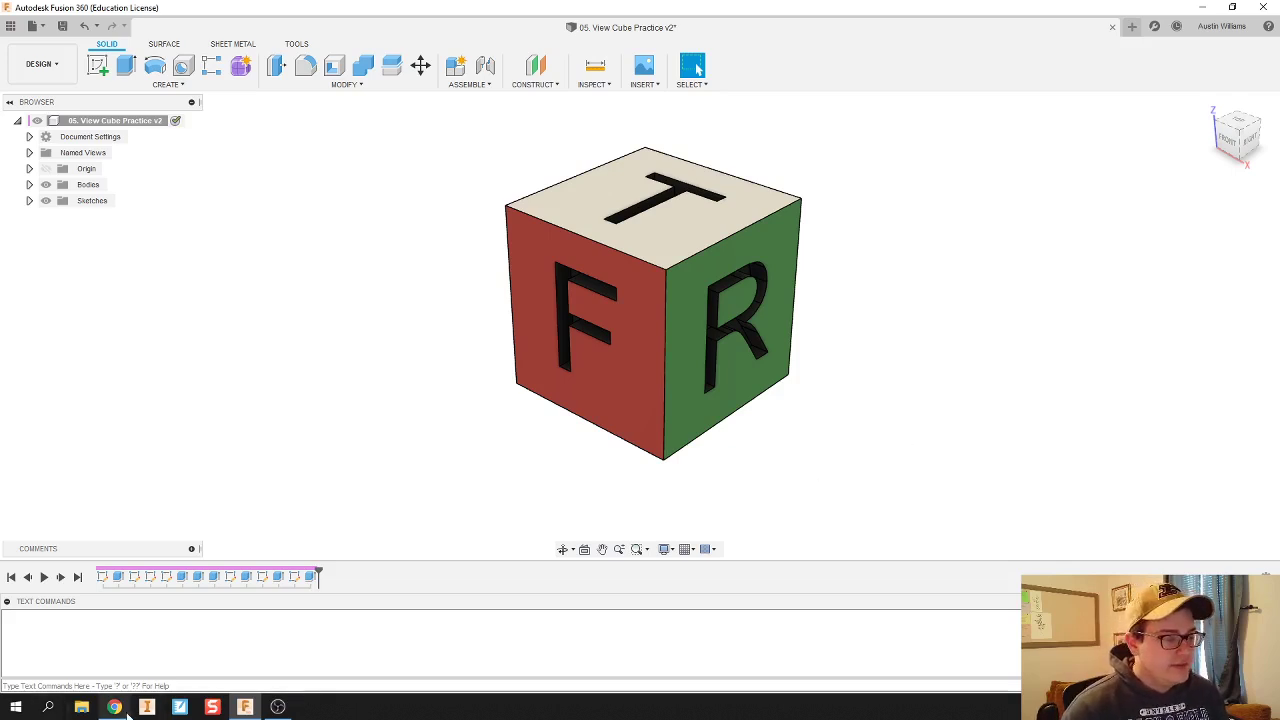
# Switch to Google Chrome and view the VIEW CUBE DOWNLOAD link's file page from the Day 5 section, closing it when finished.
pyautogui.moveTo(121, 709)
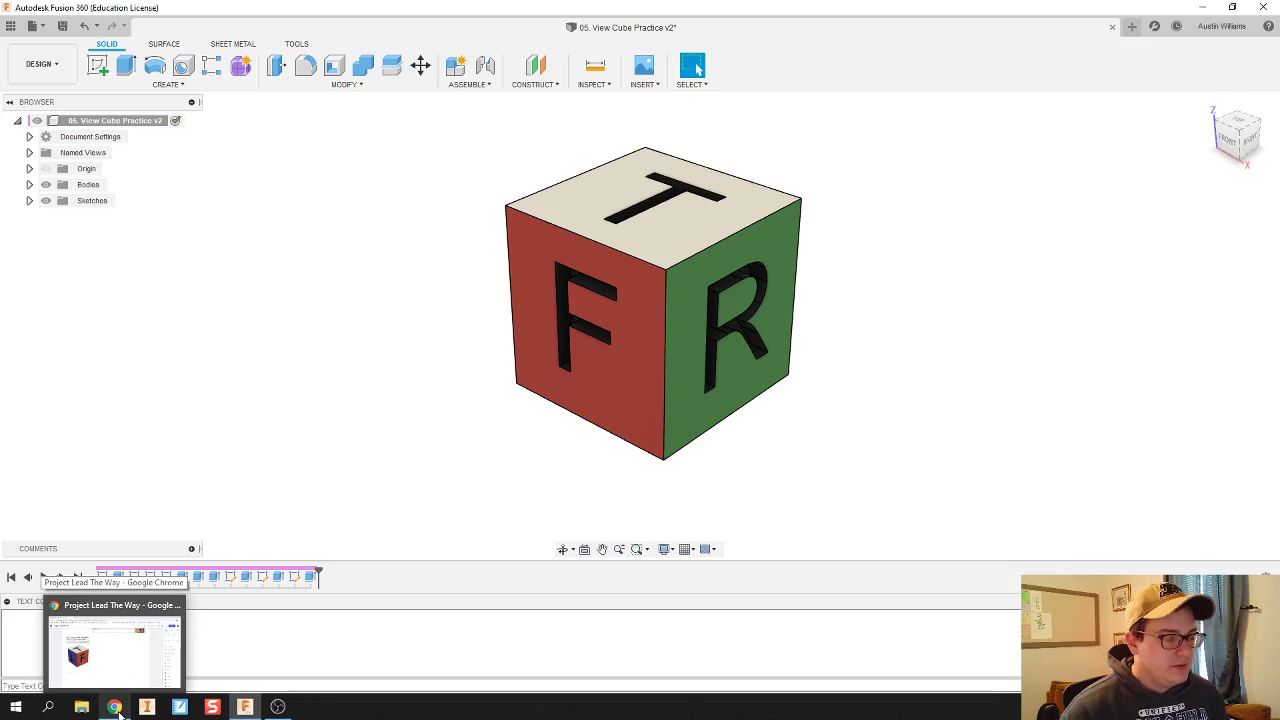
pyautogui.click(117, 709)
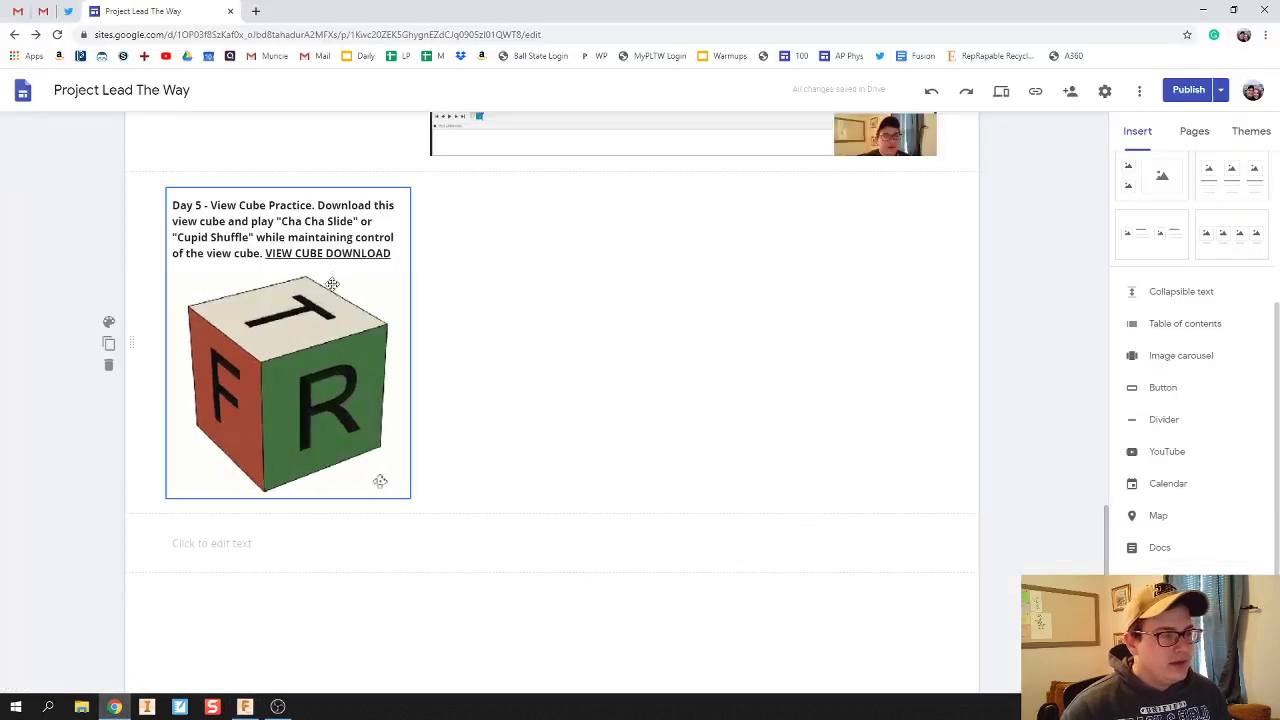
pyautogui.scroll(1, 457, 320)
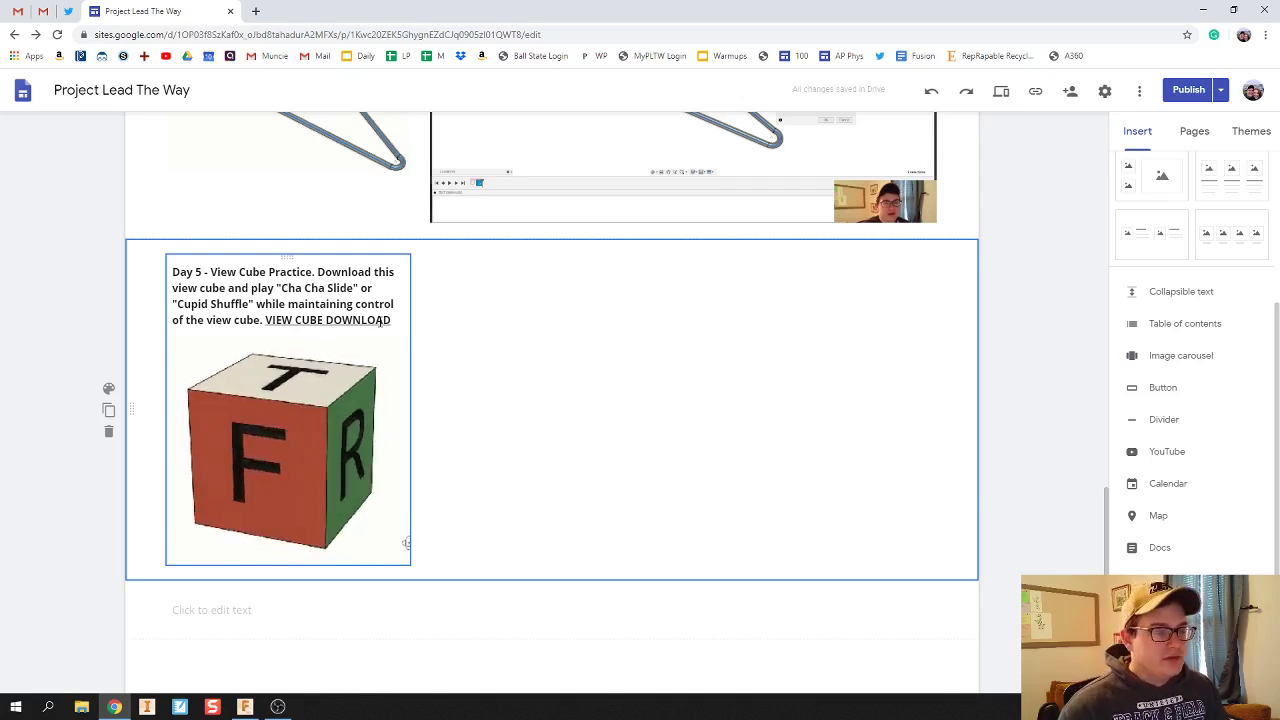
pyautogui.click(313, 320)
pyautogui.click(343, 345)
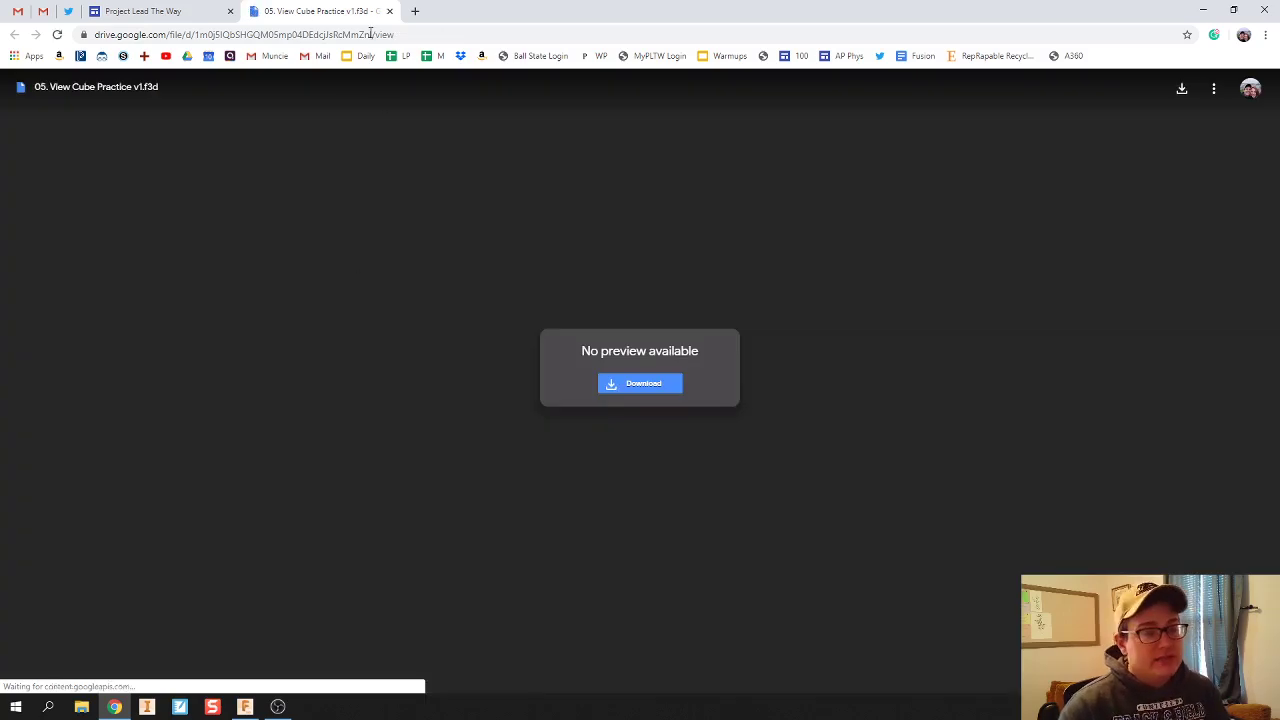
pyautogui.click(389, 11)
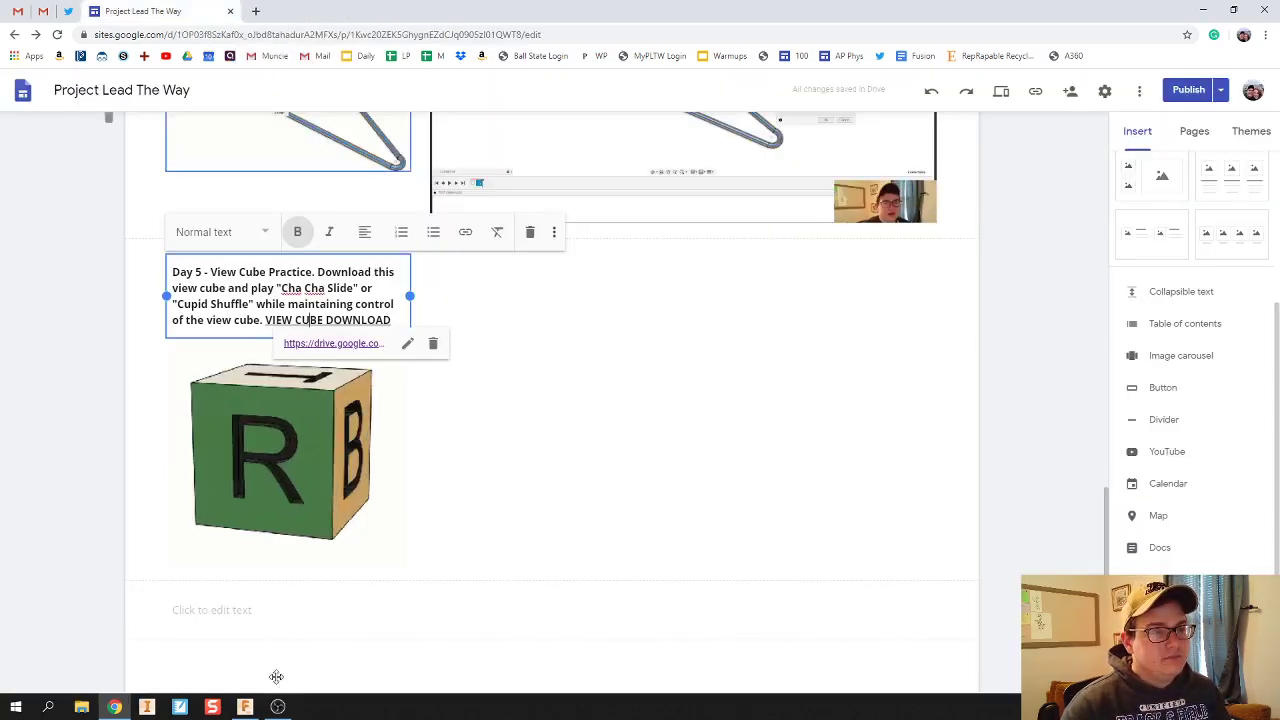
# Switch to Fusion 360, create a new design and begin selecting a file from the computer for upload.
pyautogui.click(245, 707)
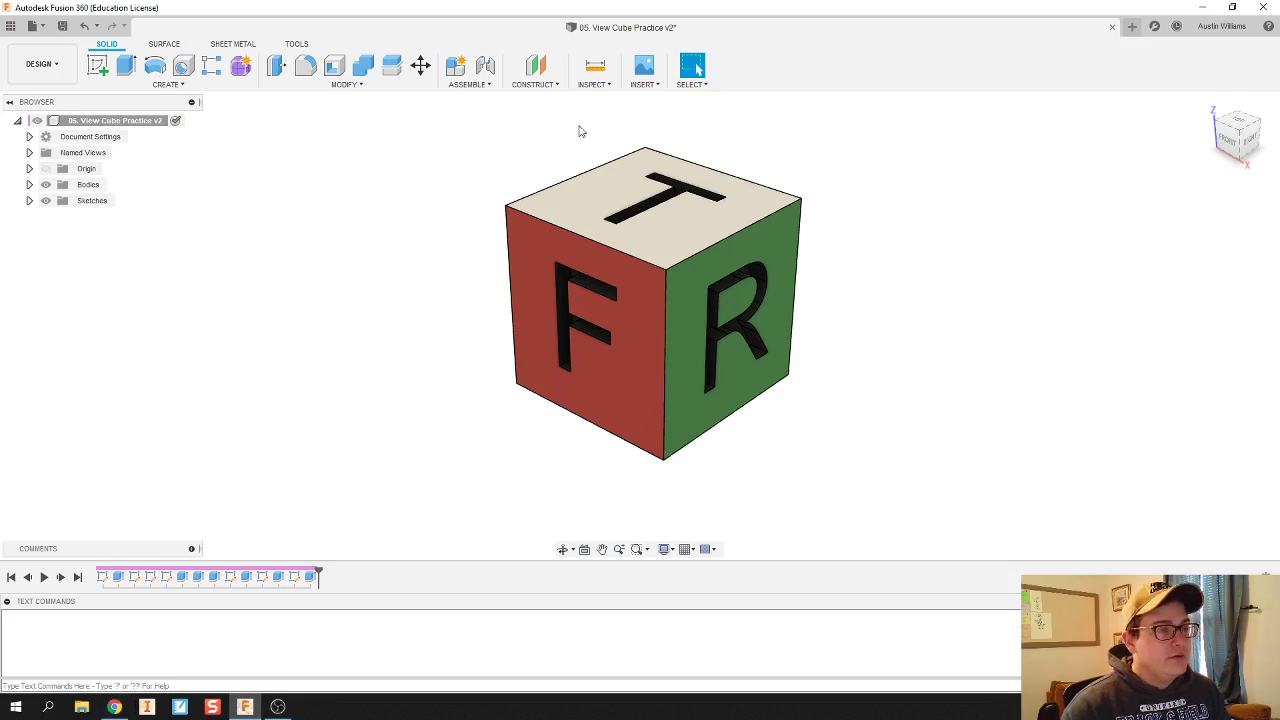
pyautogui.click(1132, 26)
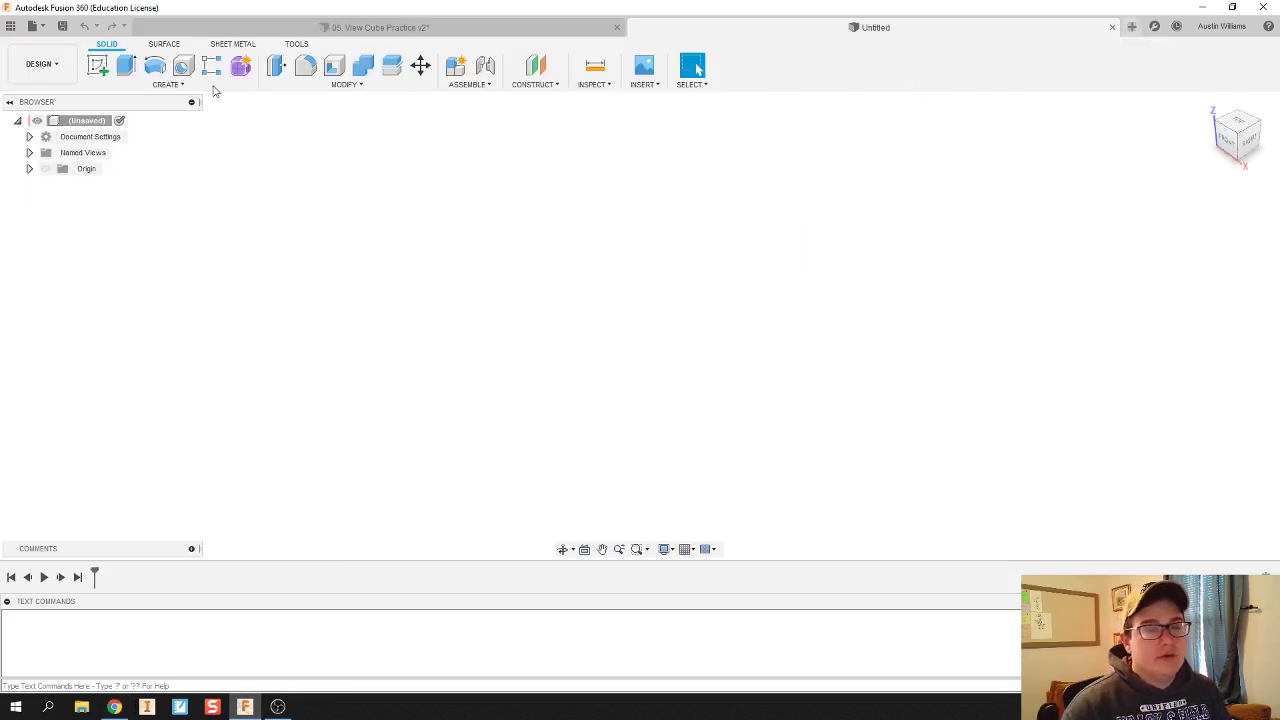
pyautogui.click(32, 26)
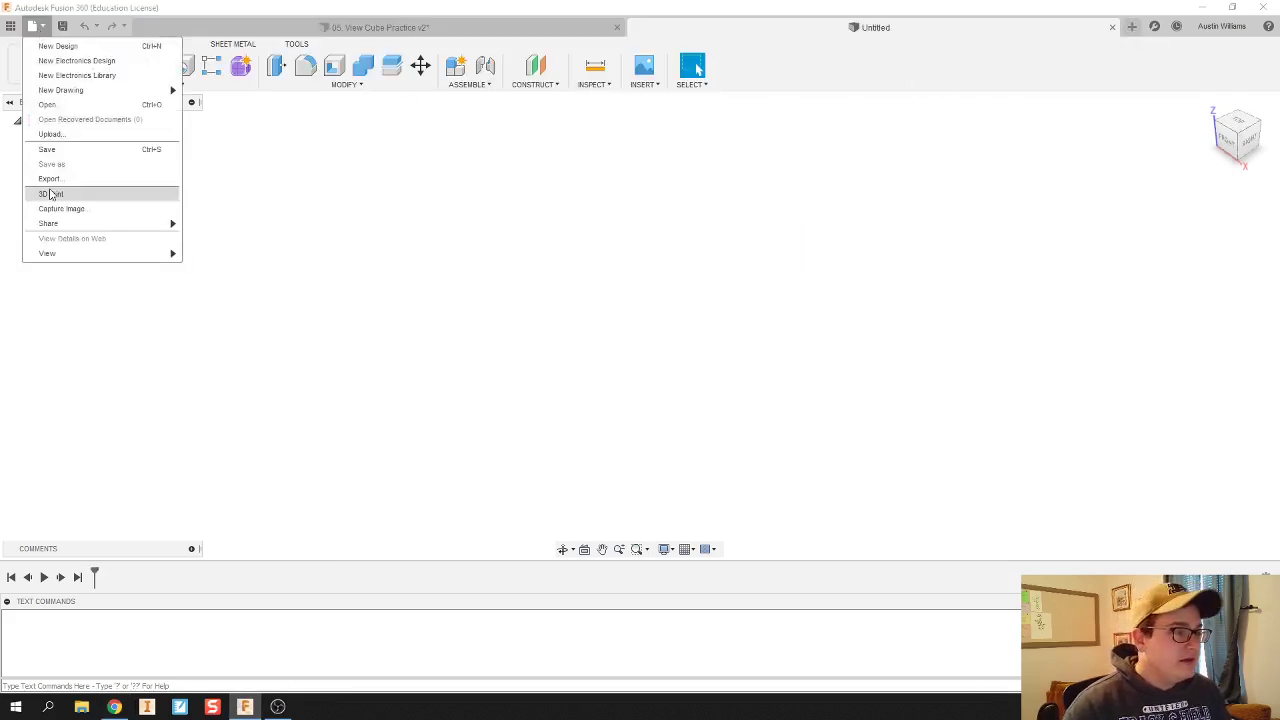
pyautogui.click(76, 134)
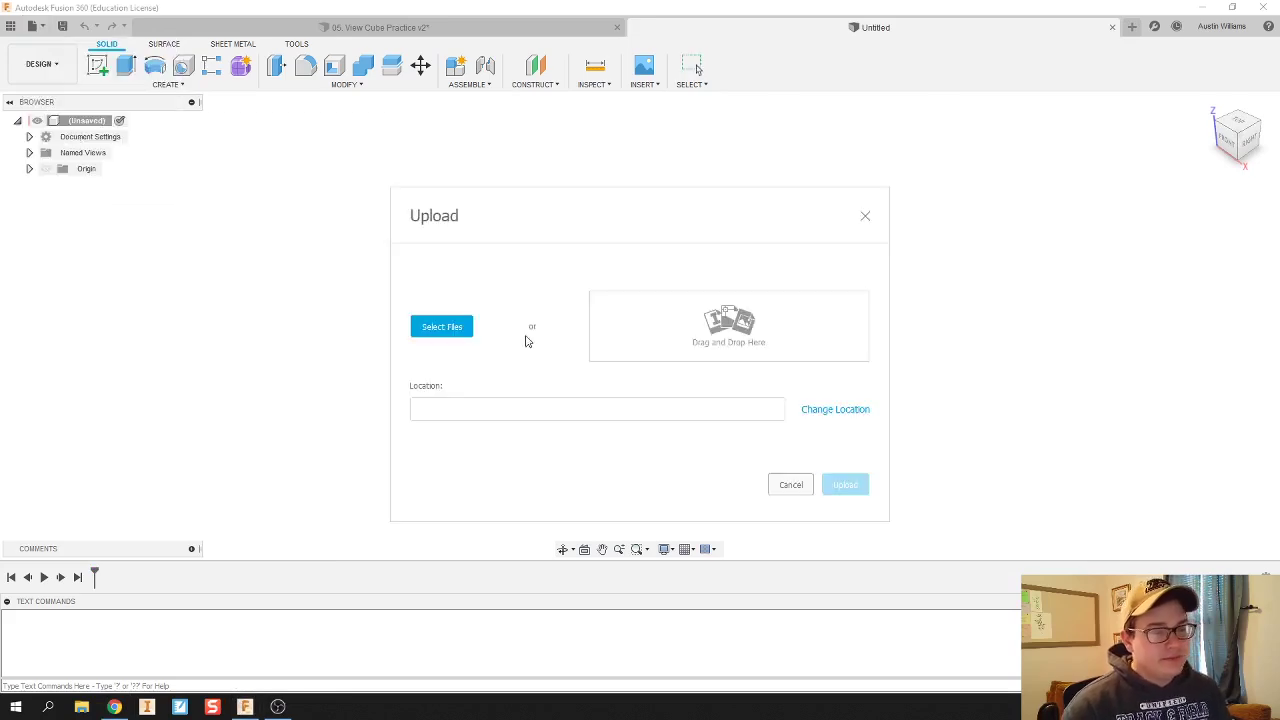
pyautogui.click(451, 328)
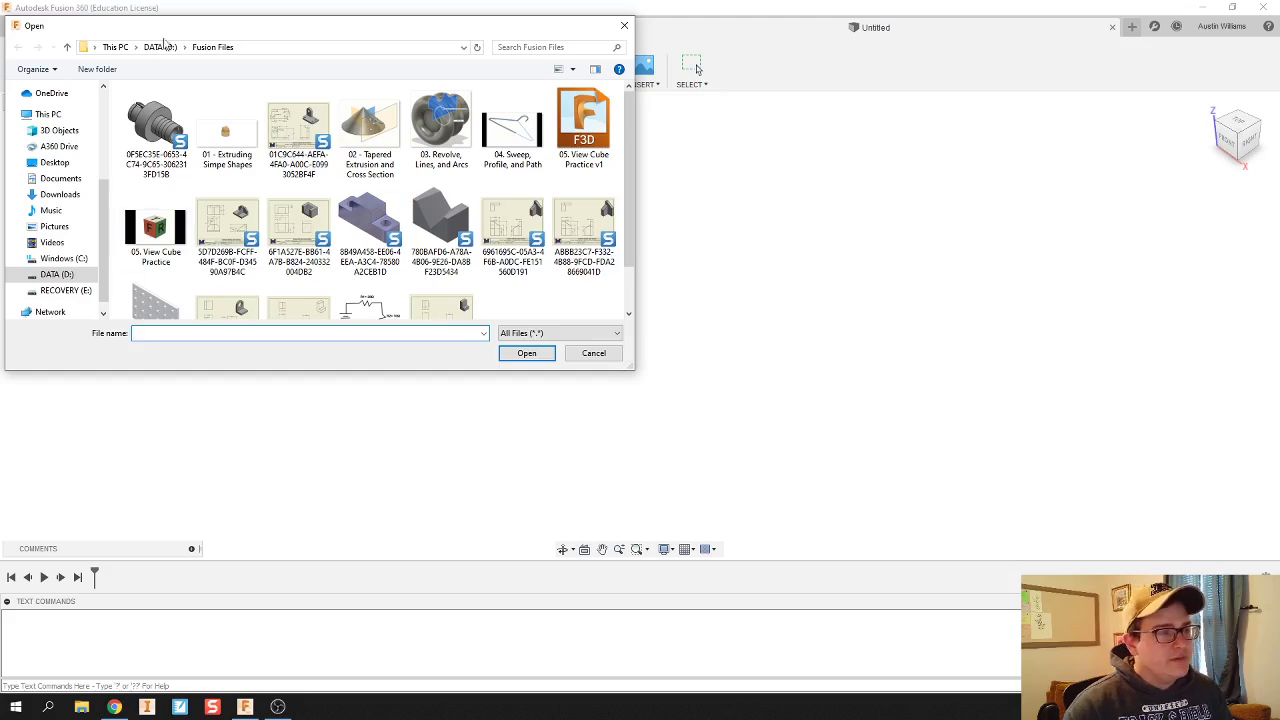
# Upload the F3D file 05. View Cube Practice v1 from the Fusion Files folder on the DATA (D:) drive.
pyautogui.click(160, 47)
pyautogui.doubleClick(175, 136)
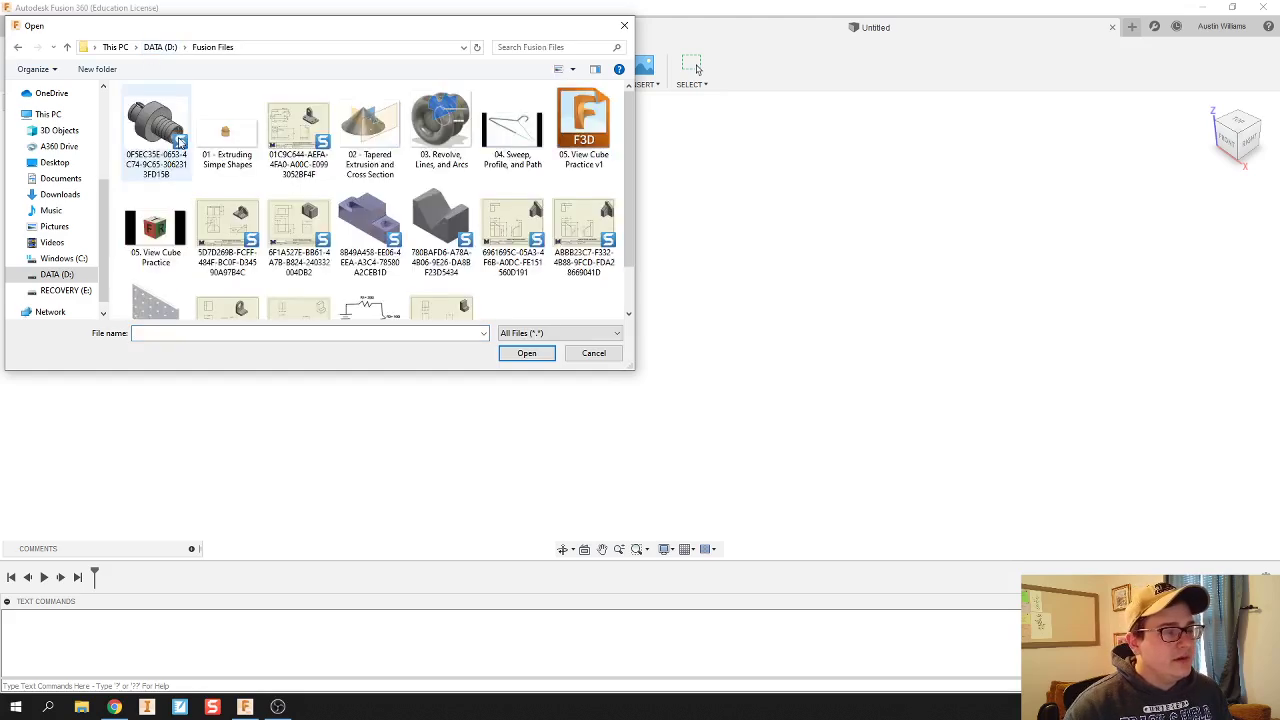
pyautogui.scroll(-1, 180, 141)
pyautogui.scroll(1, 180, 141)
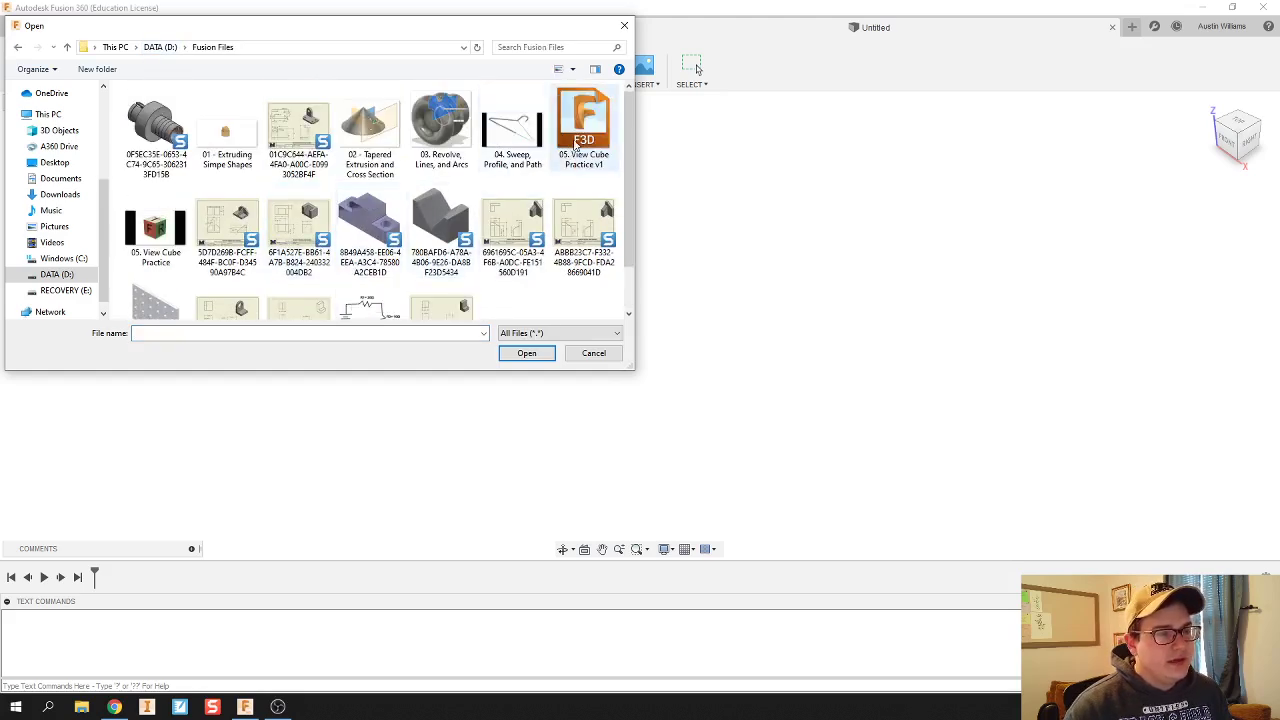
pyautogui.doubleClick(576, 145)
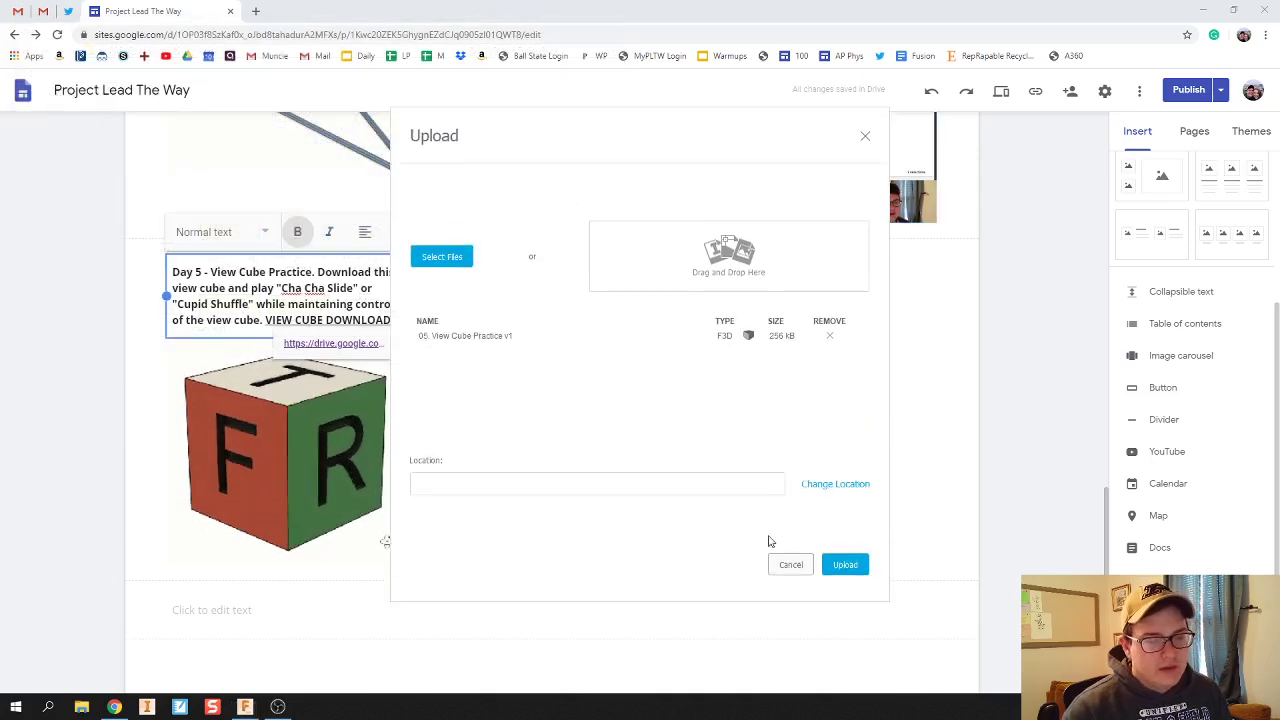
pyautogui.click(845, 564)
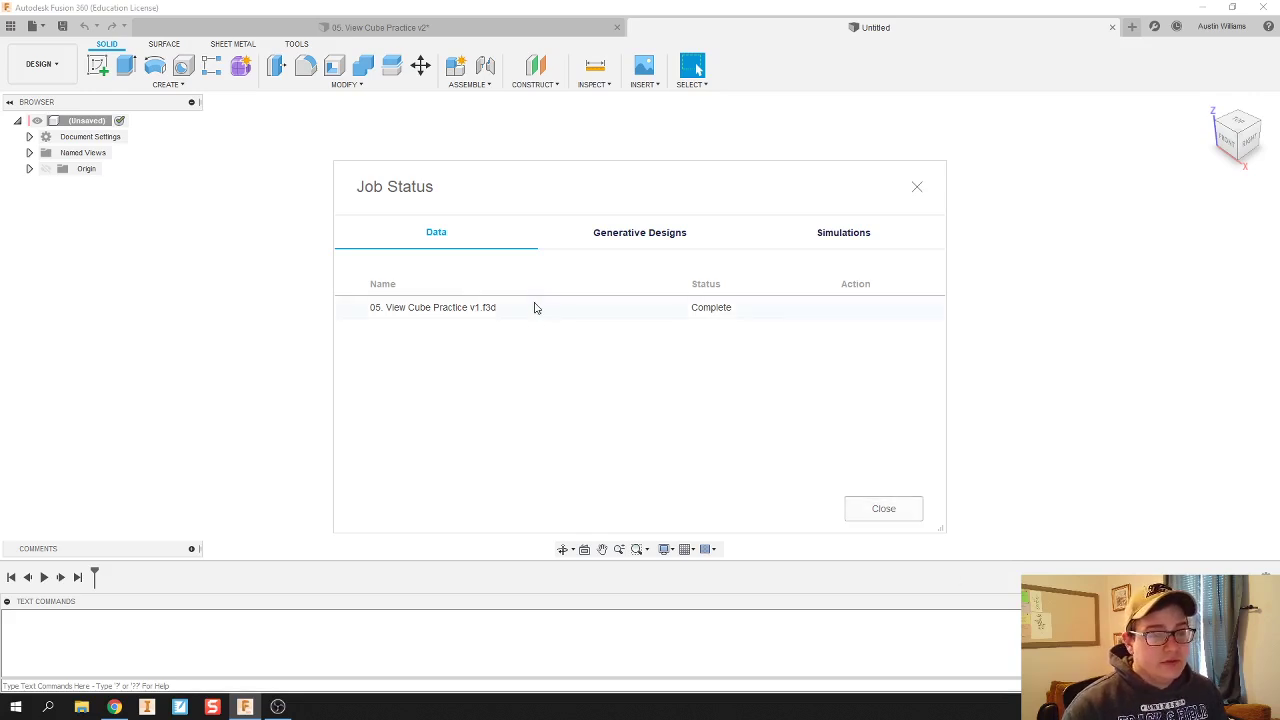
pyautogui.click(893, 512)
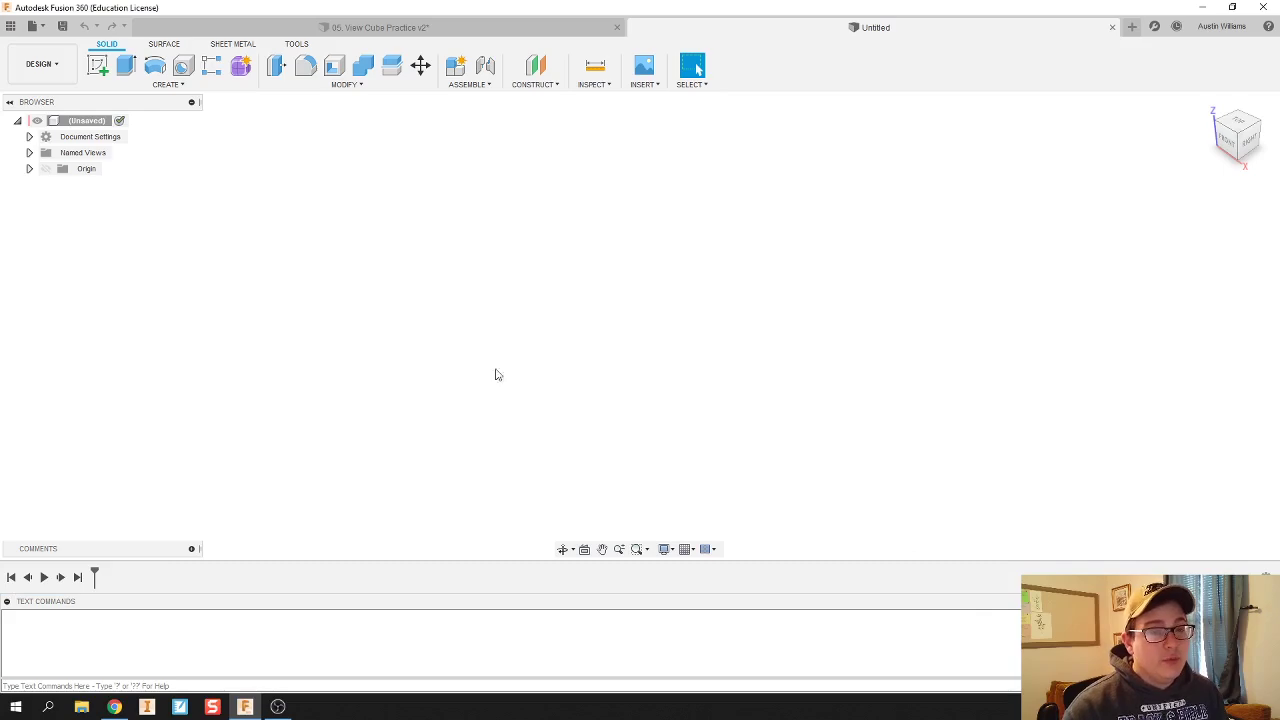
# Open the newly uploaded 05. View Cube Practice v1 design from the Admin Project.
pyautogui.click(36, 24)
pyautogui.click(86, 106)
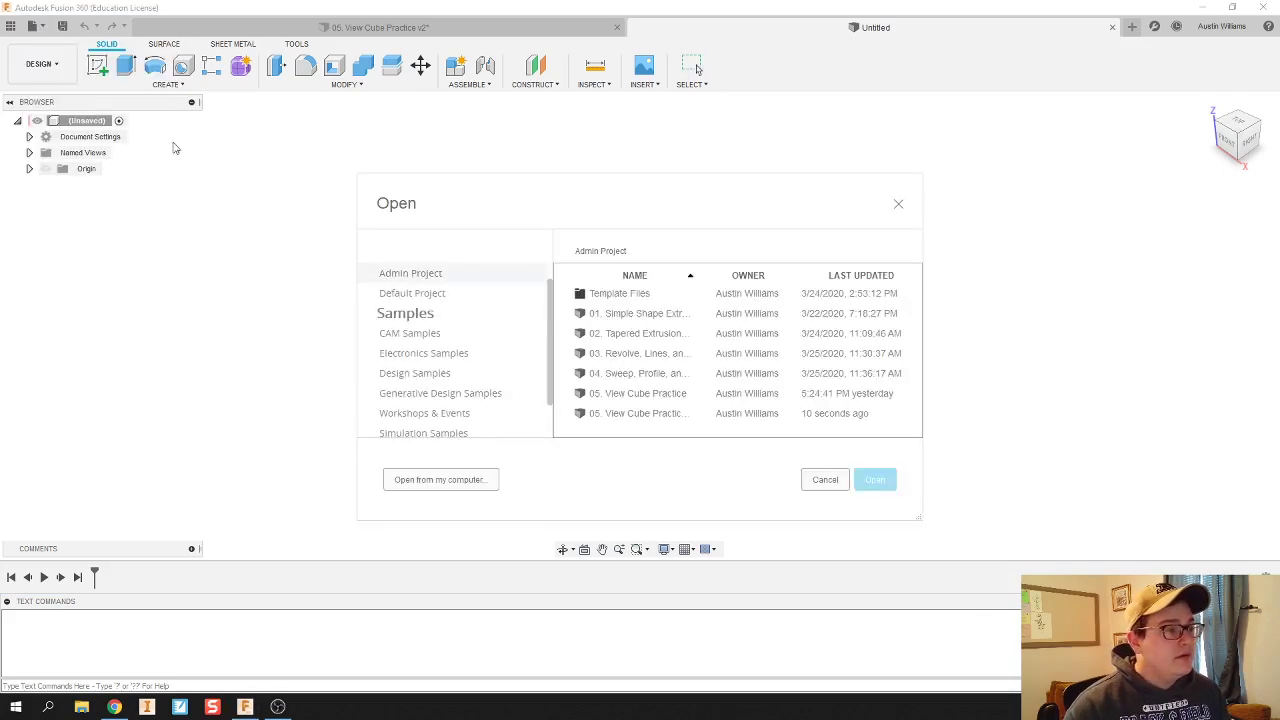
pyautogui.click(645, 414)
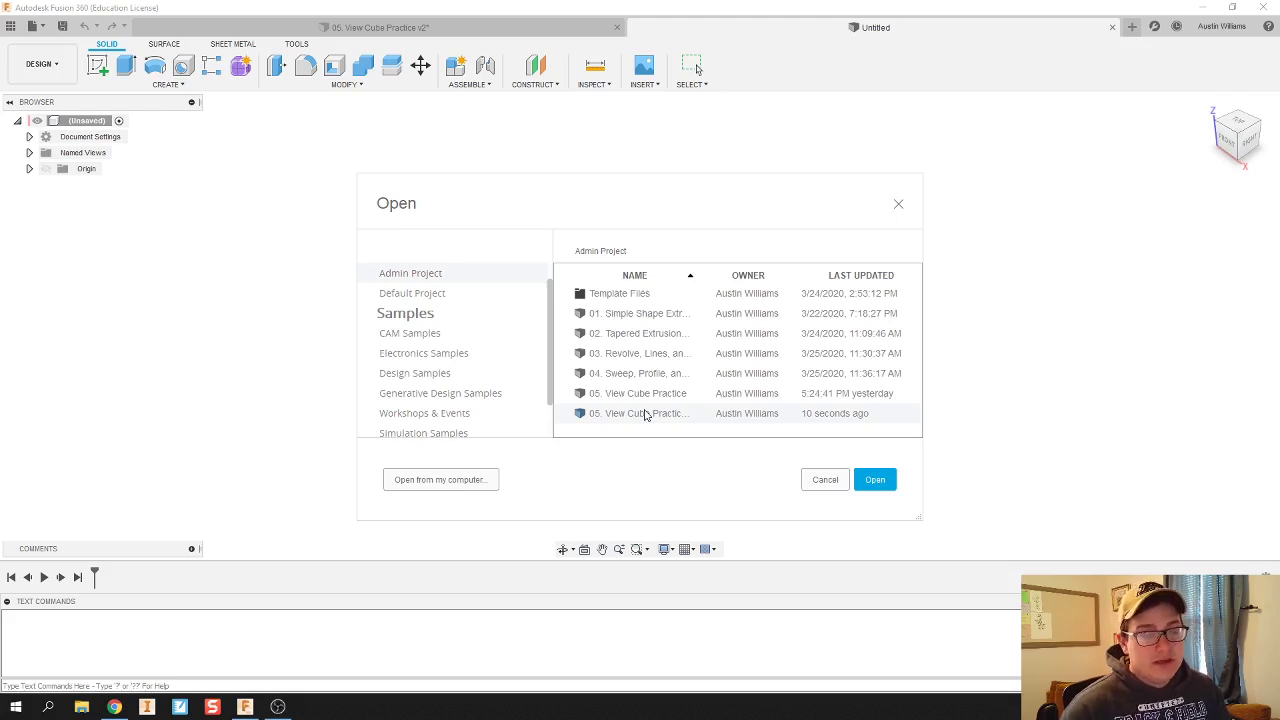
pyautogui.doubleClick(645, 413)
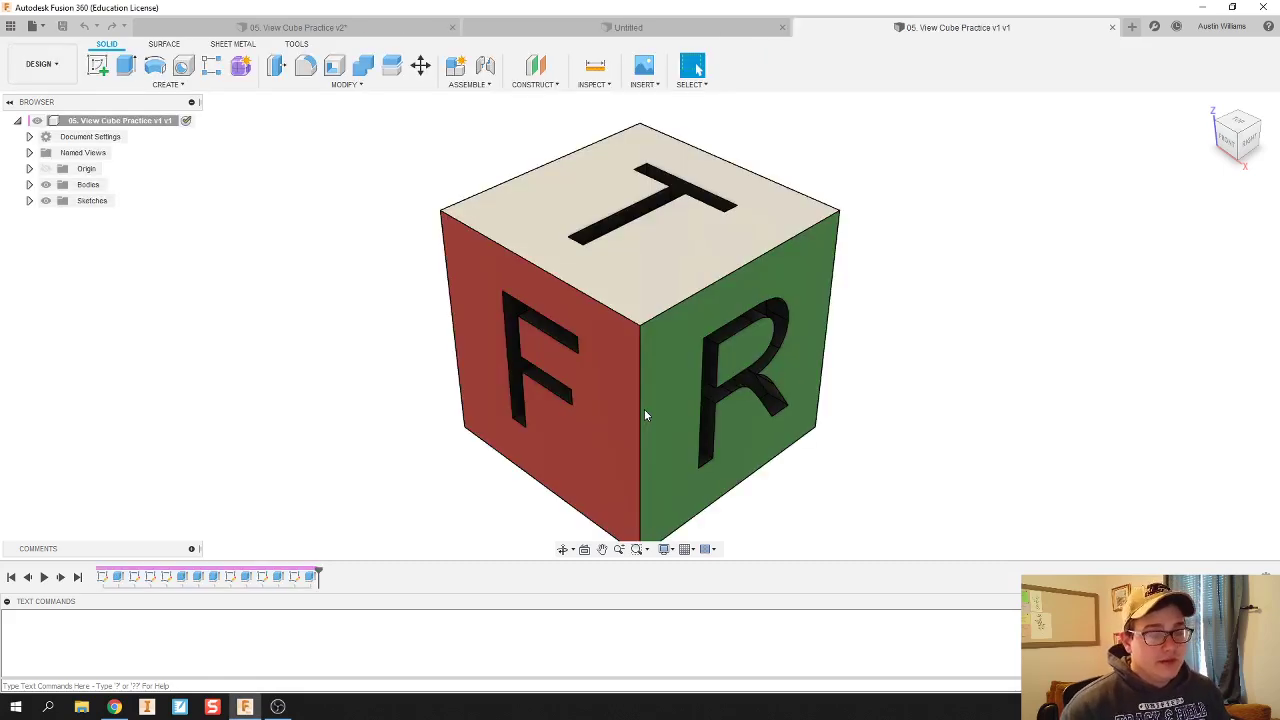
# Examine the lettered cube in front, top-front edge and corner views, ending on the top-front-right corner.
pyautogui.scroll(-3, 645, 415)
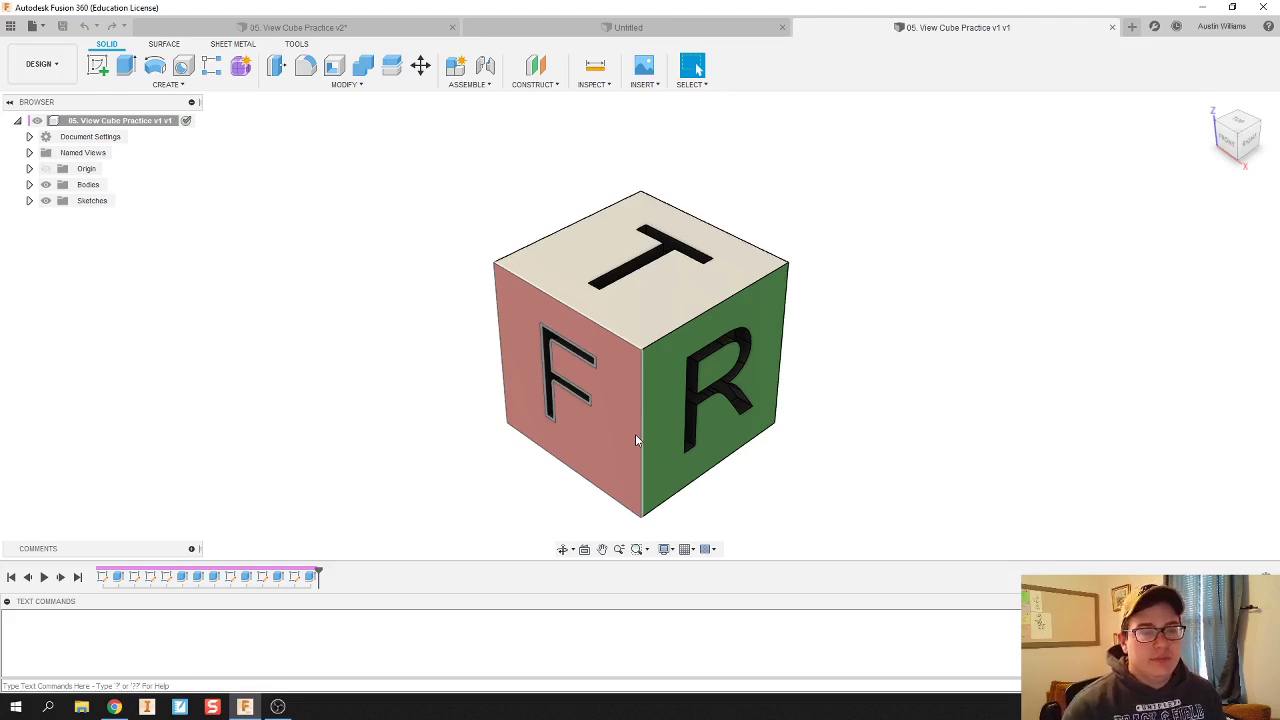
pyautogui.moveTo(877, 434); pyautogui.dragTo(862, 428, button='middle')
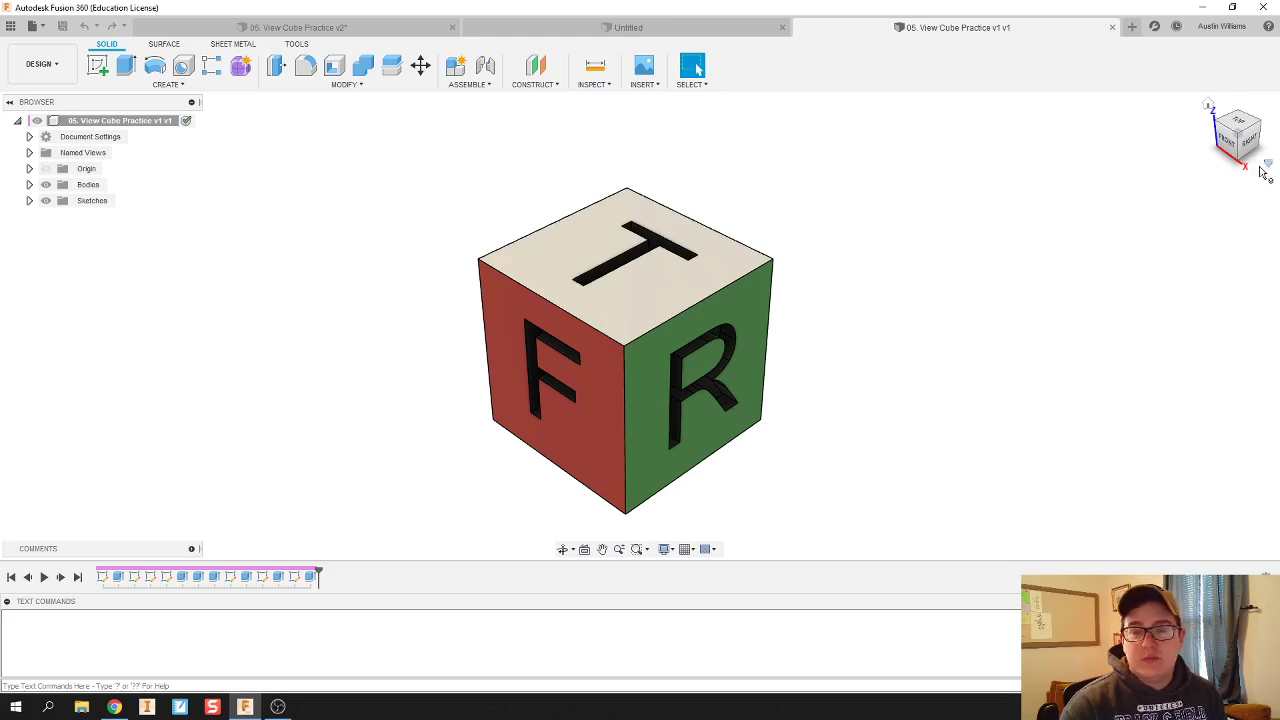
pyautogui.click(1234, 148)
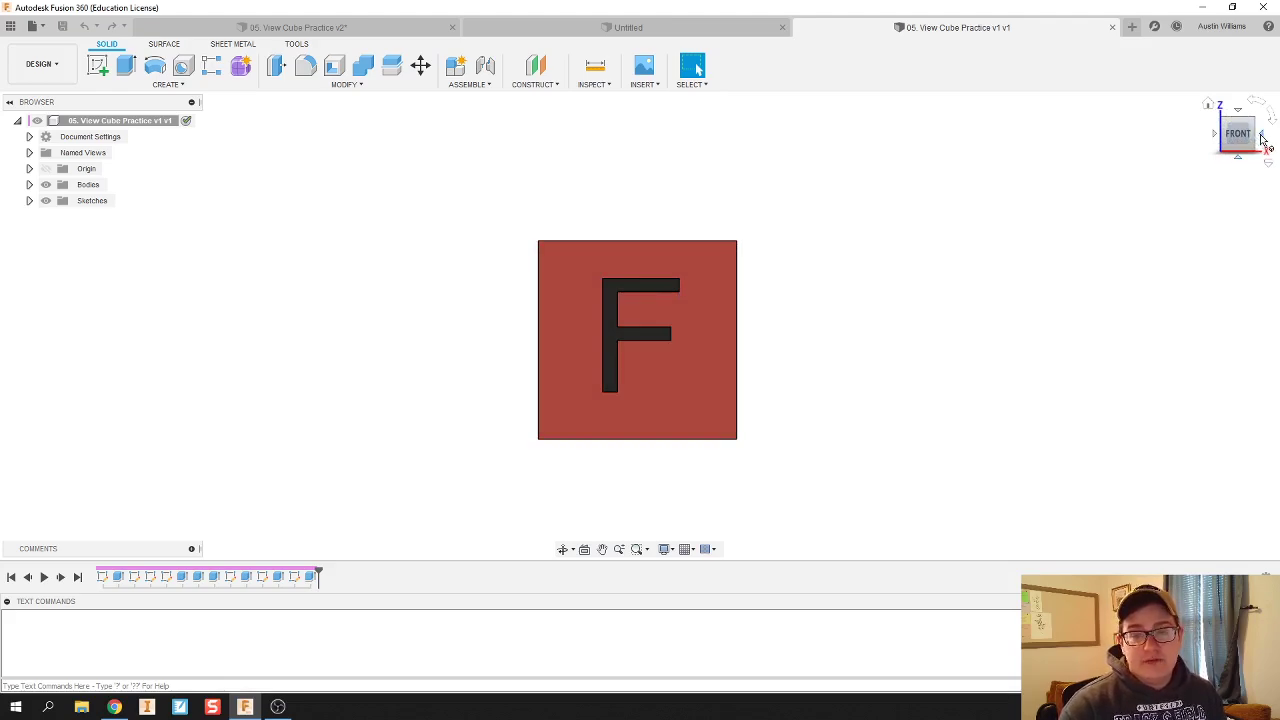
pyautogui.click(1254, 121)
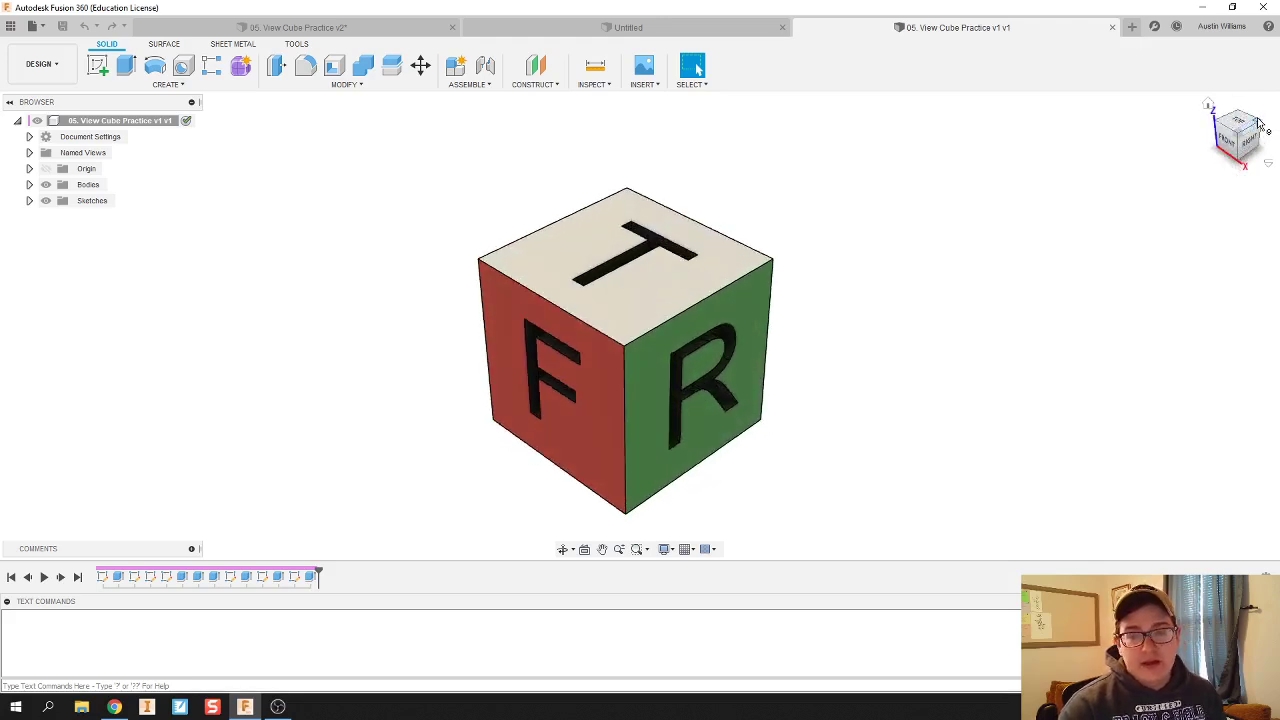
pyautogui.click(1256, 121)
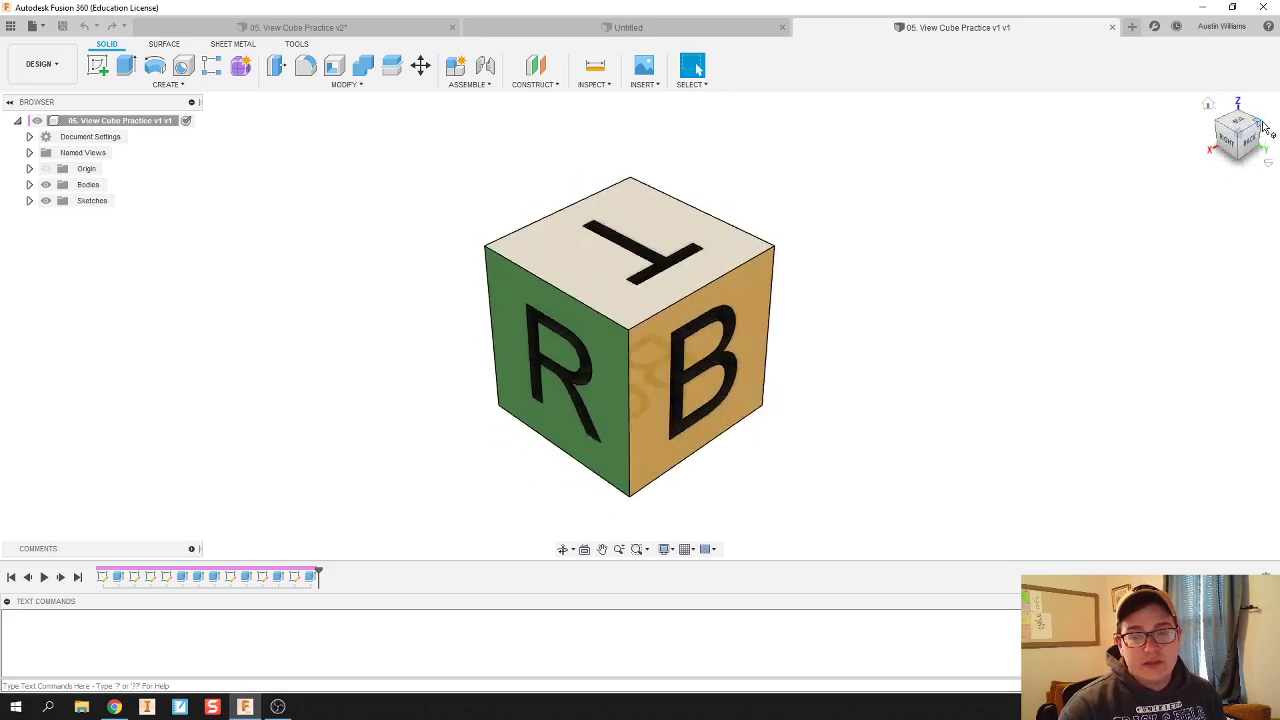
pyautogui.click(1258, 128)
pyautogui.click(1249, 146)
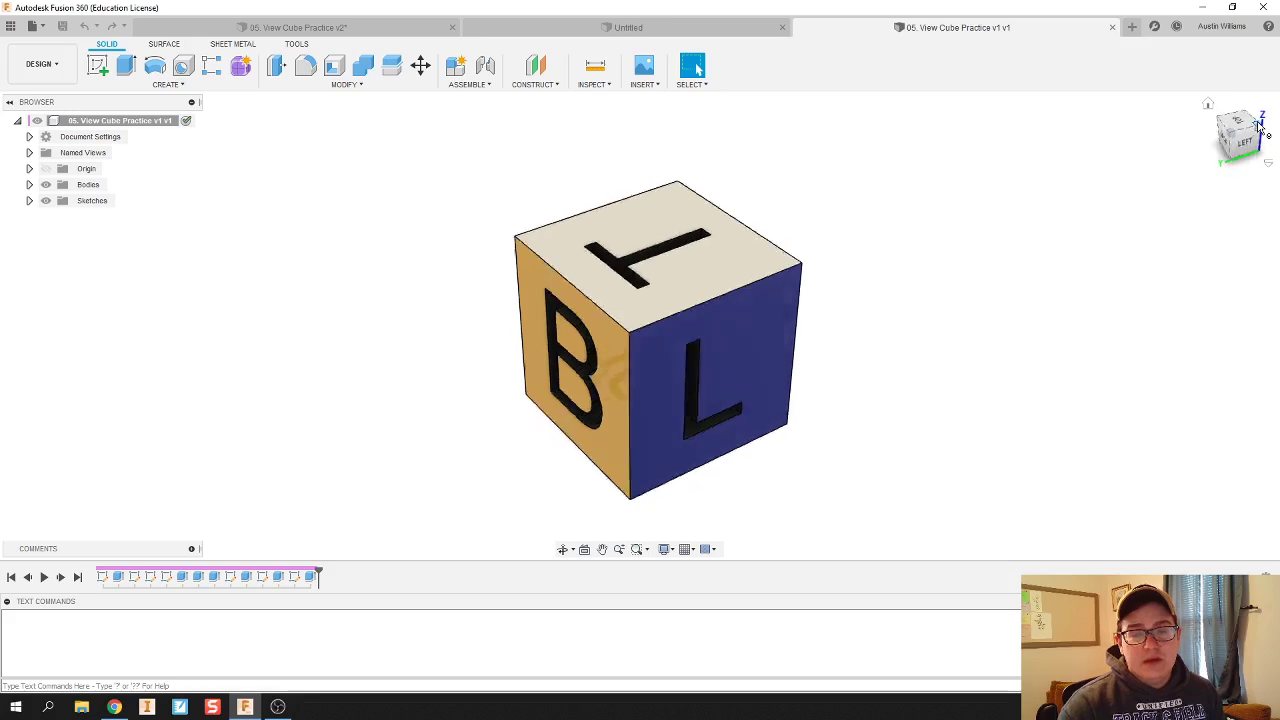
pyautogui.click(1250, 143)
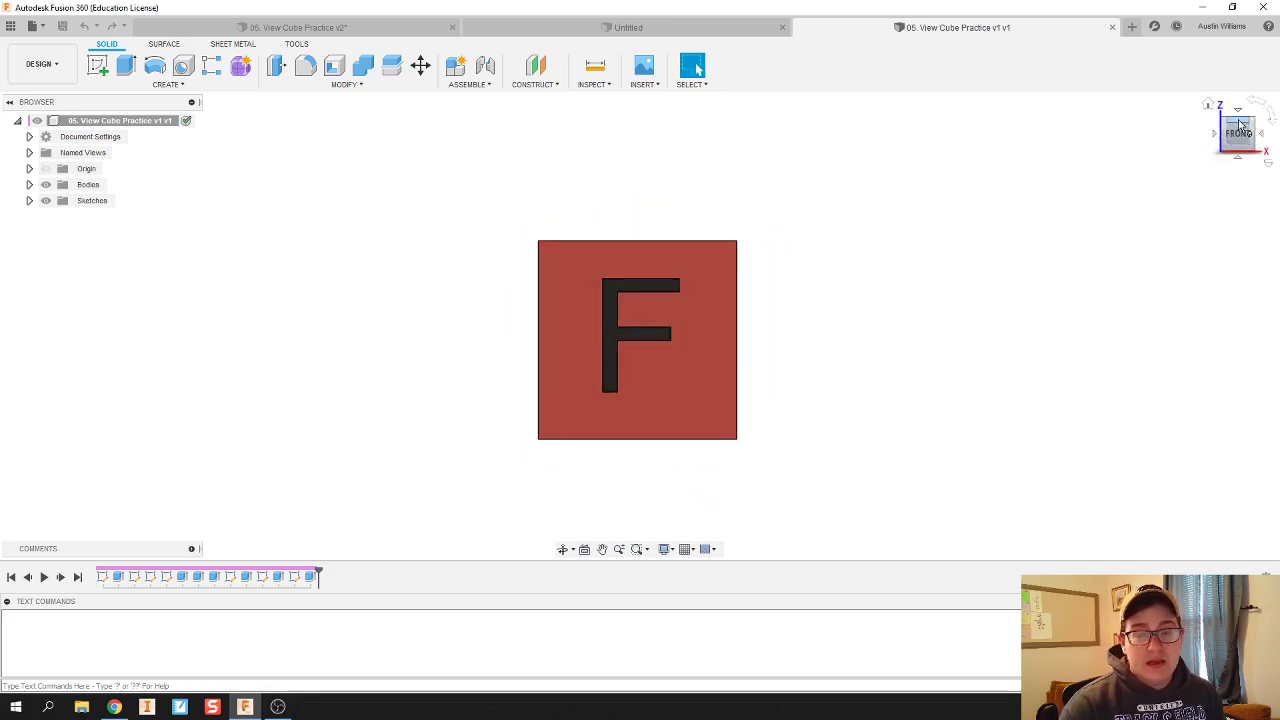
pyautogui.click(1240, 124)
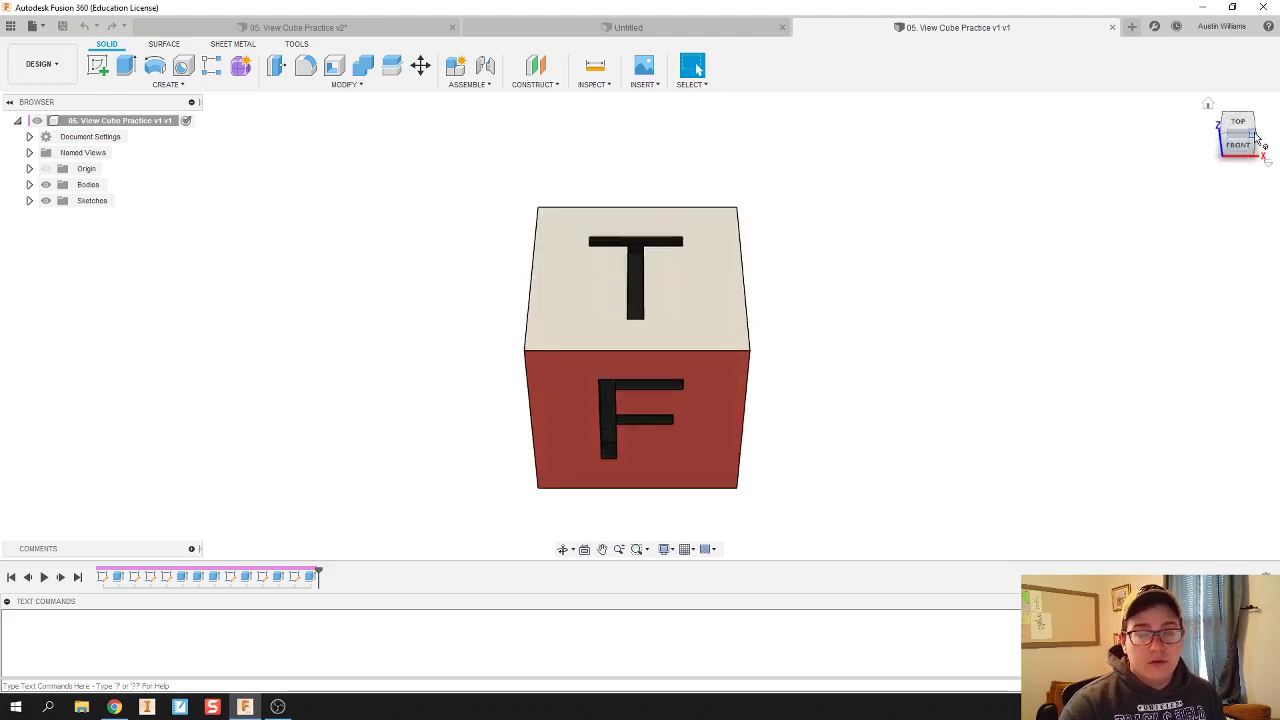
pyautogui.click(1256, 140)
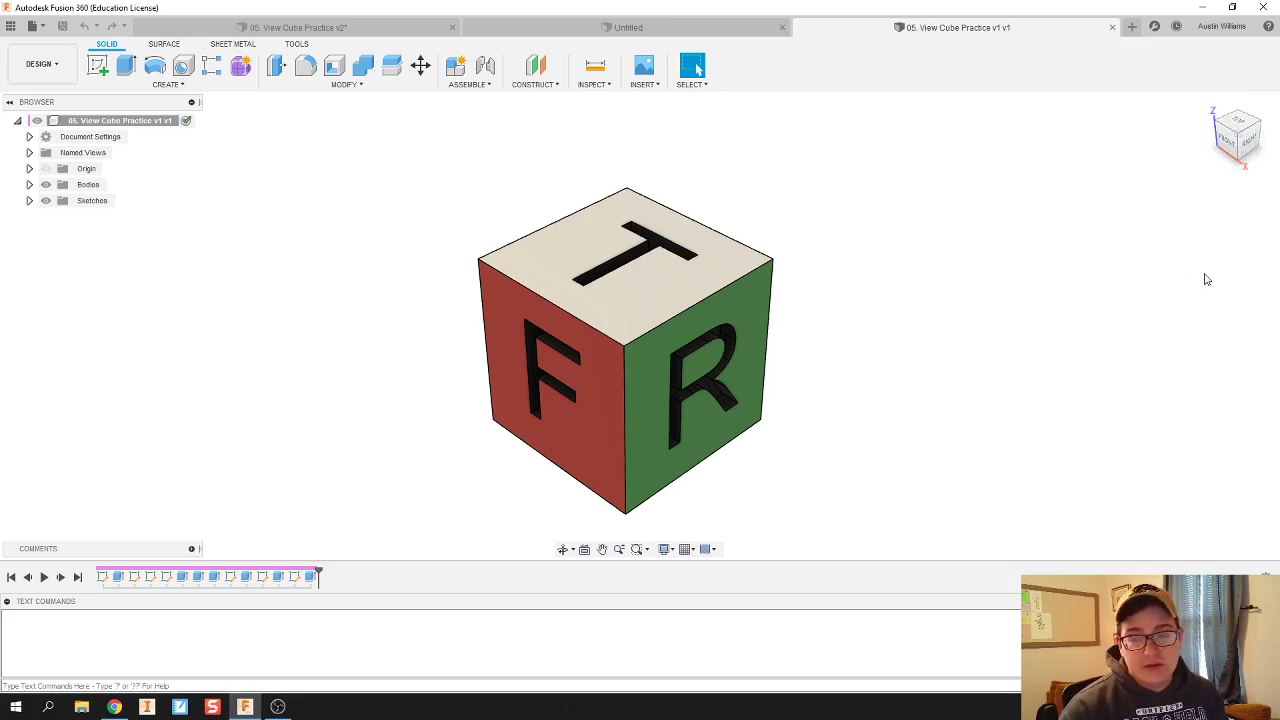
# Orbit the cube freely to inspect its back, left and bottom faces, and return to the home view.
pyautogui.scroll(-3, 954, 343)
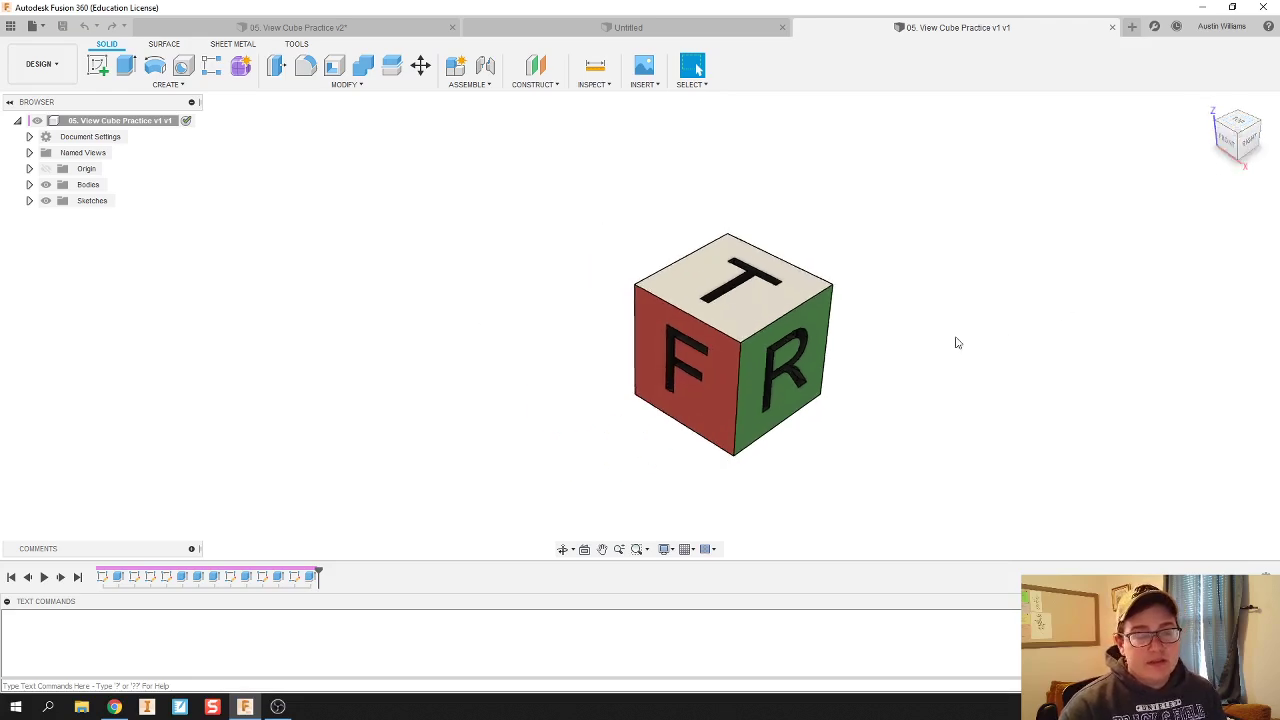
pyautogui.moveTo(954, 343); pyautogui.dragTo(615, 300, button='middle')
pyautogui.moveTo(689, 323); pyautogui.dragTo(663, 306, button='middle')
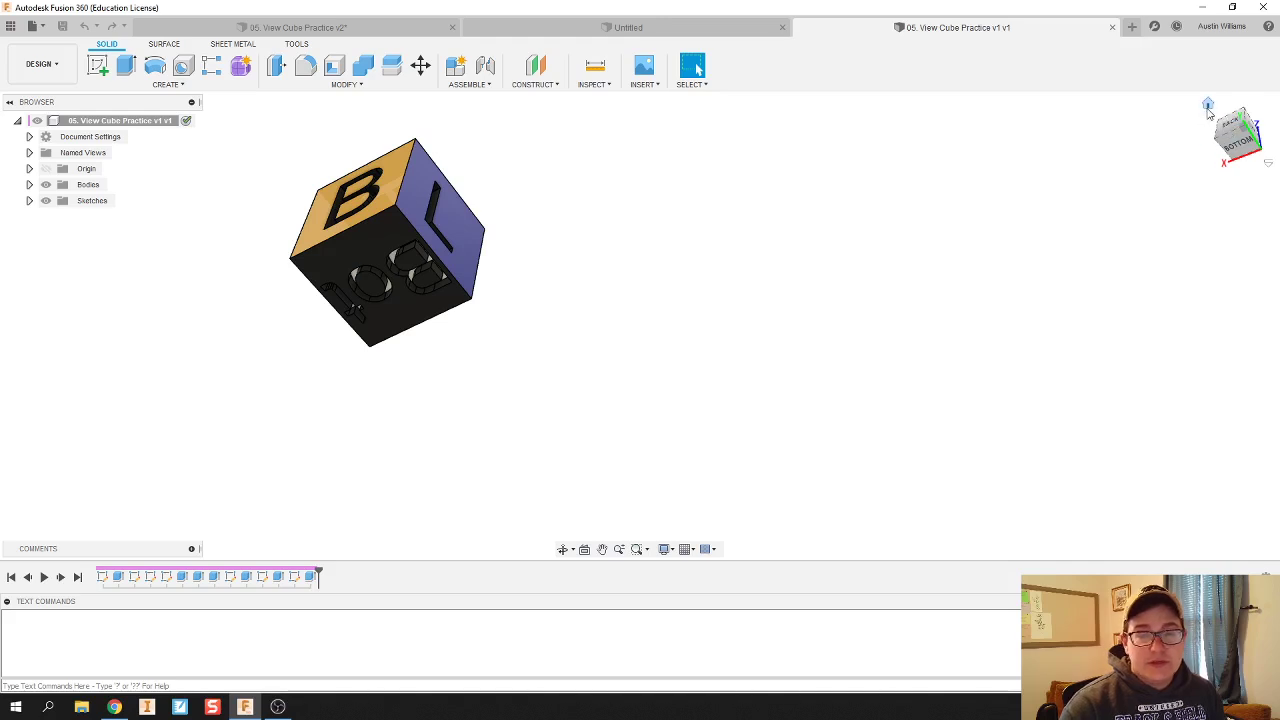
pyautogui.click(1208, 106)
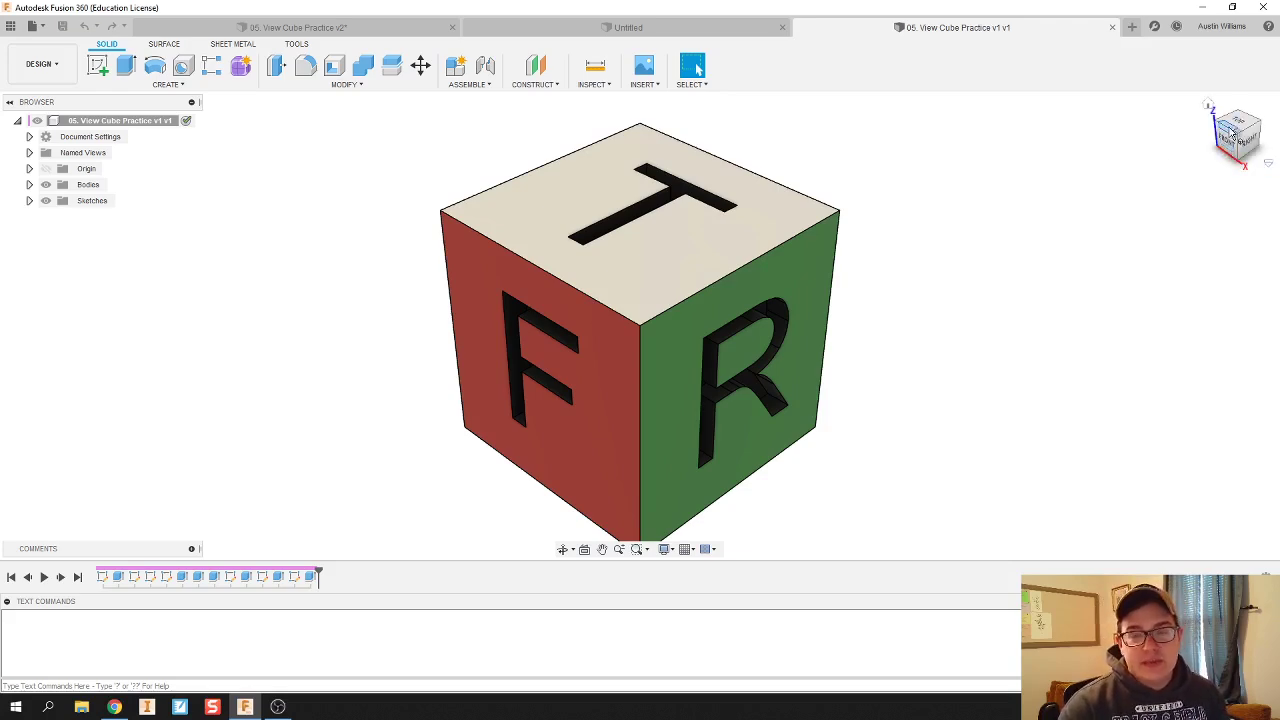
# Compare the top-front-left corner view with the home view, ending on the top-front-left corner.
pyautogui.click(1218, 129)
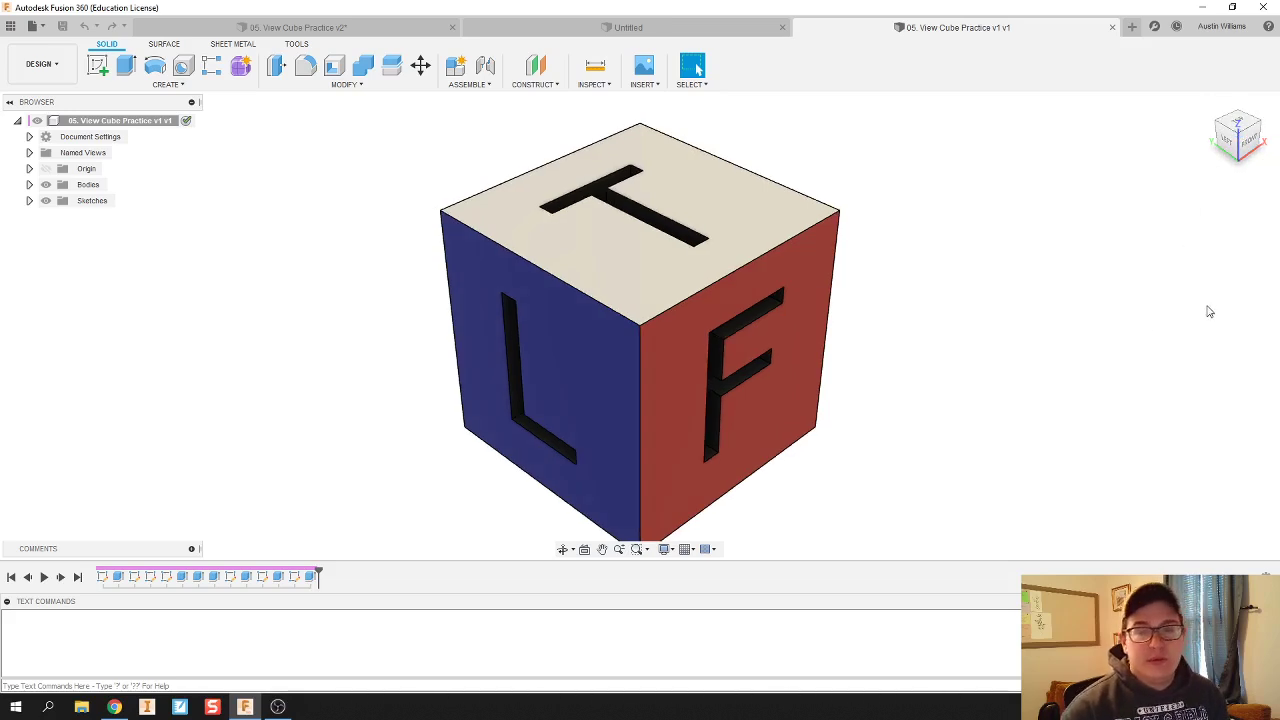
pyautogui.click(1210, 106)
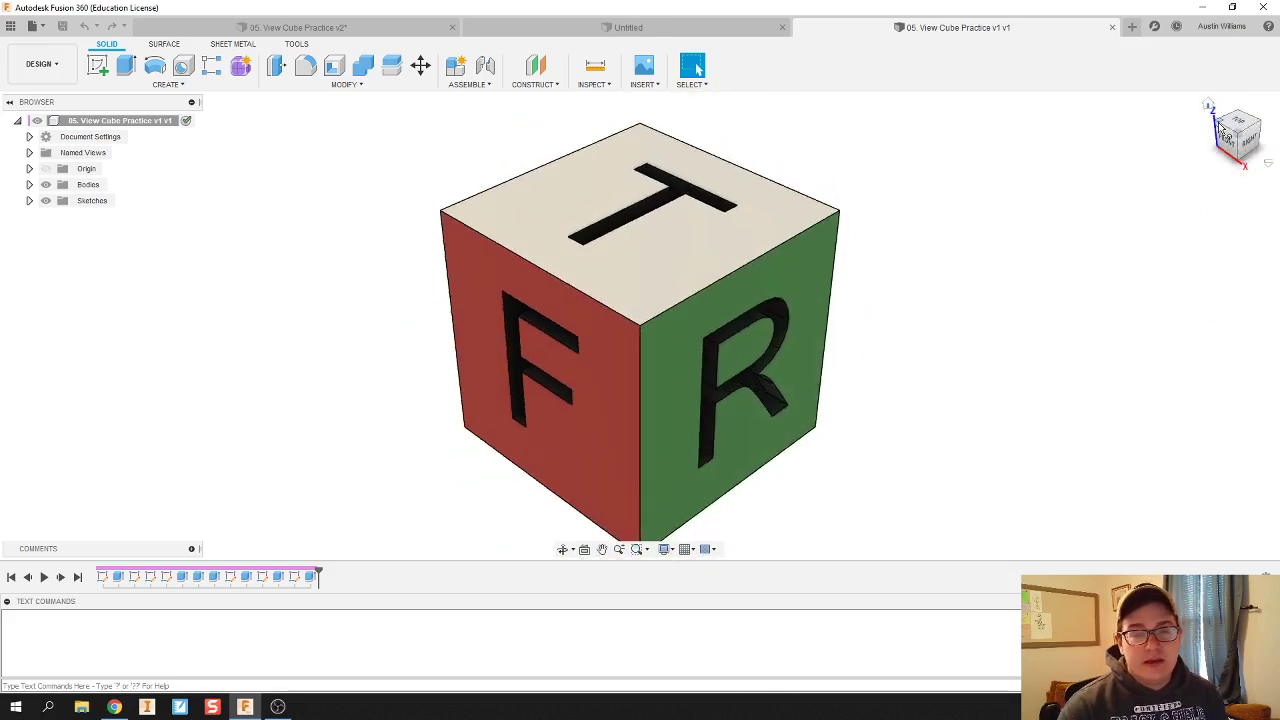
pyautogui.click(1218, 129)
# Reset the home view through the view cube's options and return the model to it.
pyautogui.click(1274, 174)
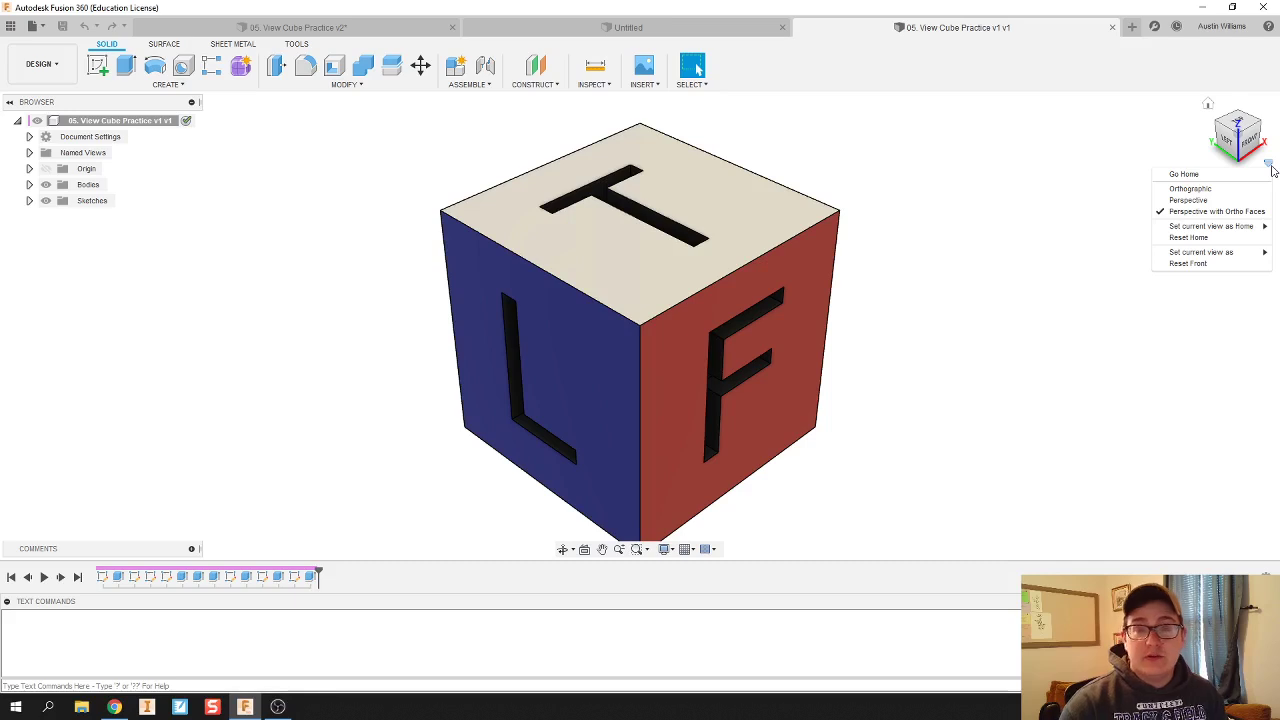
pyautogui.click(1247, 238)
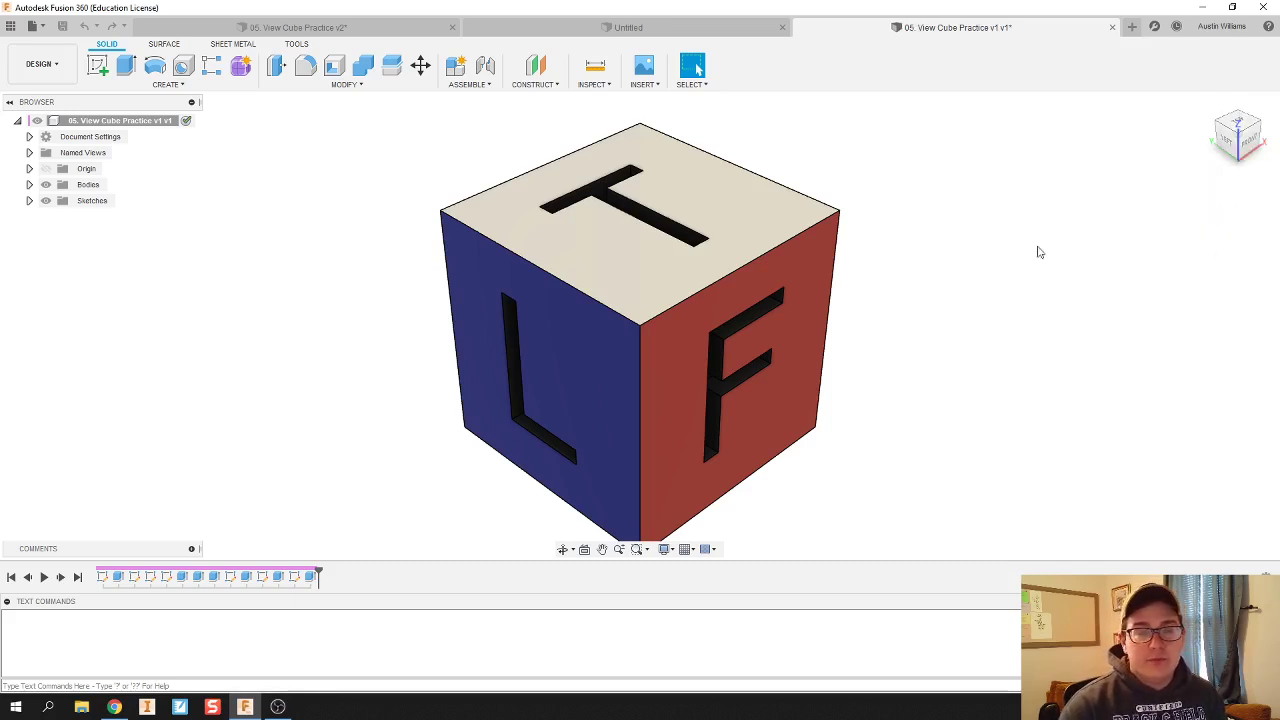
pyautogui.click(1249, 143)
pyautogui.click(1210, 105)
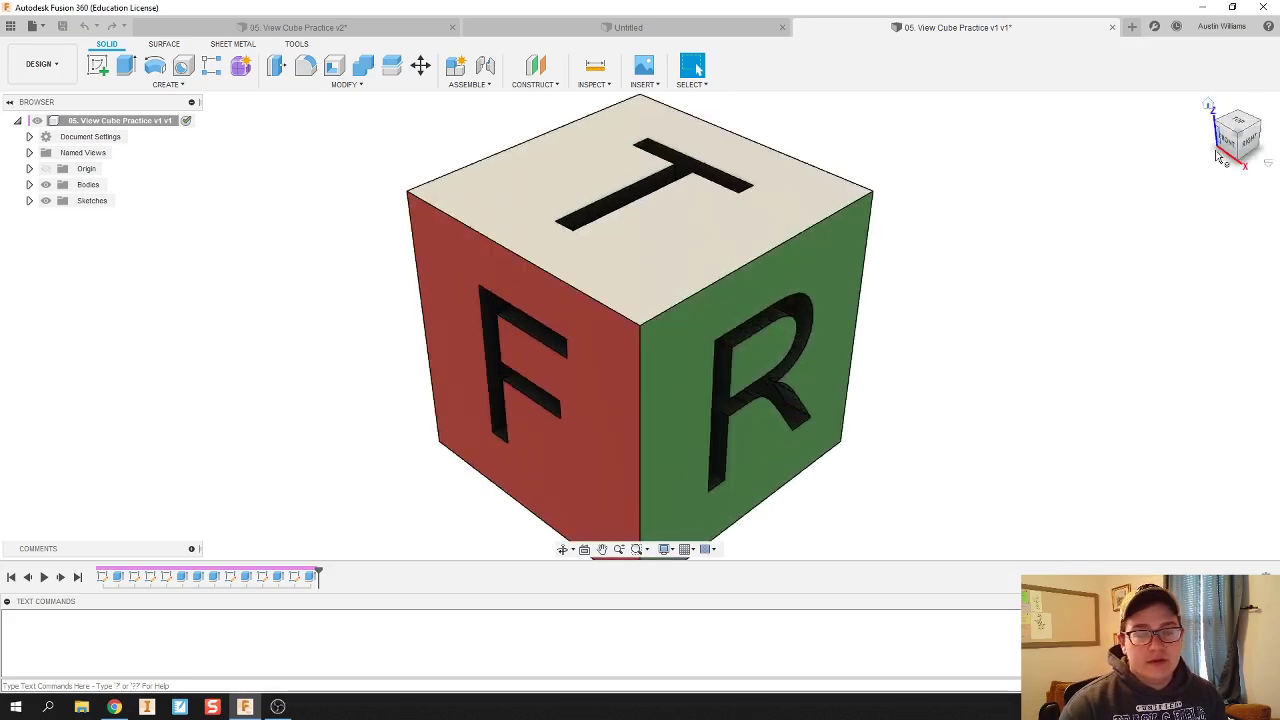
# Set the top-front-left corner view as home with Fit to View, and test it by returning home from the front view.
pyautogui.click(1222, 131)
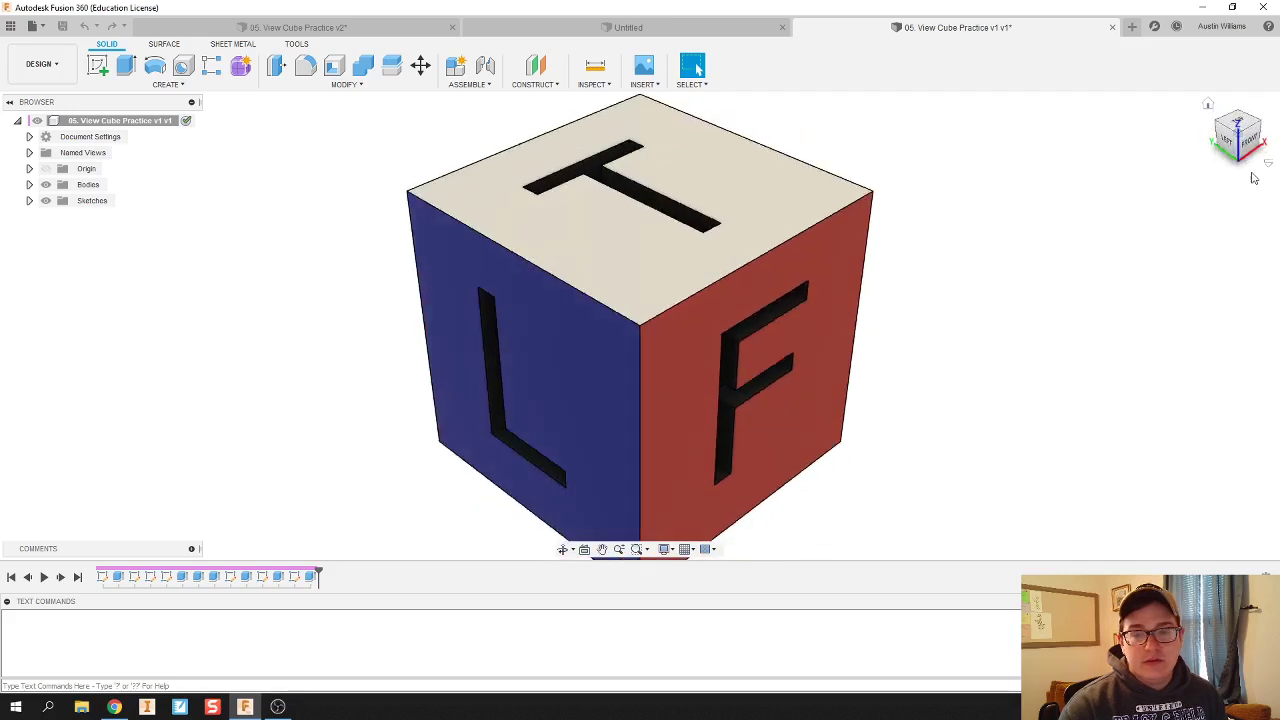
pyautogui.click(1267, 163)
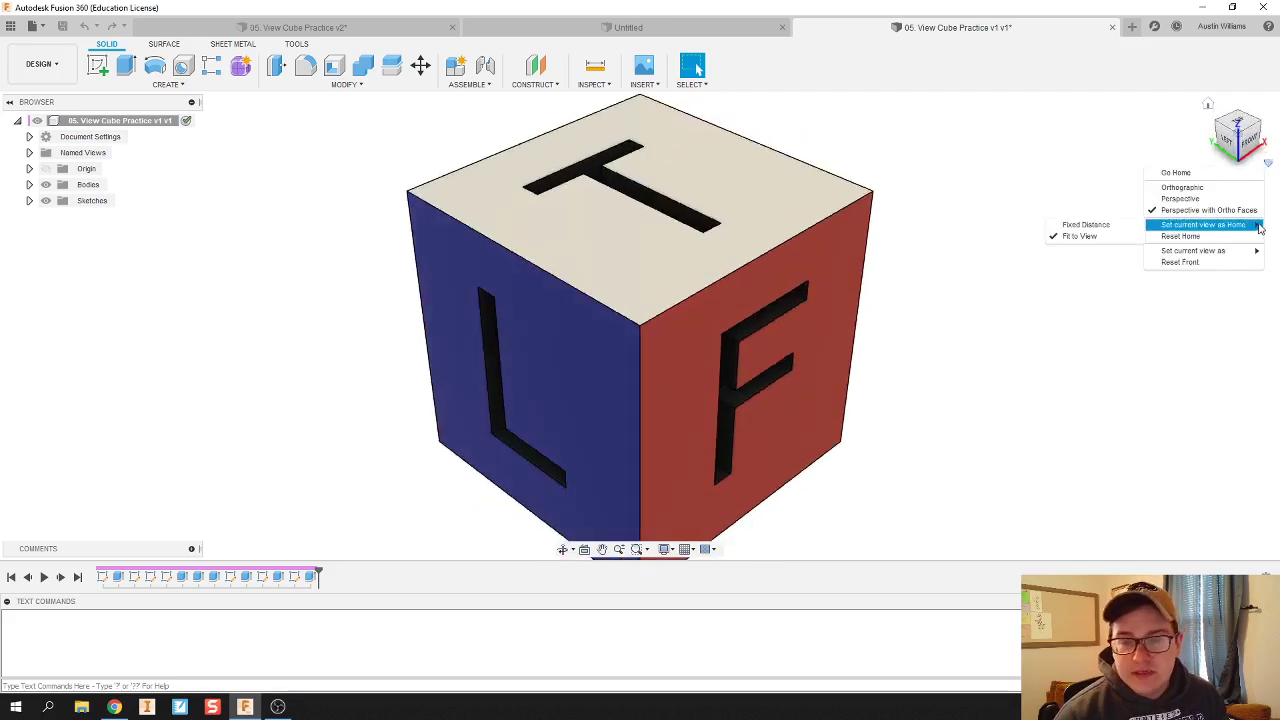
pyautogui.moveTo(1182, 230)
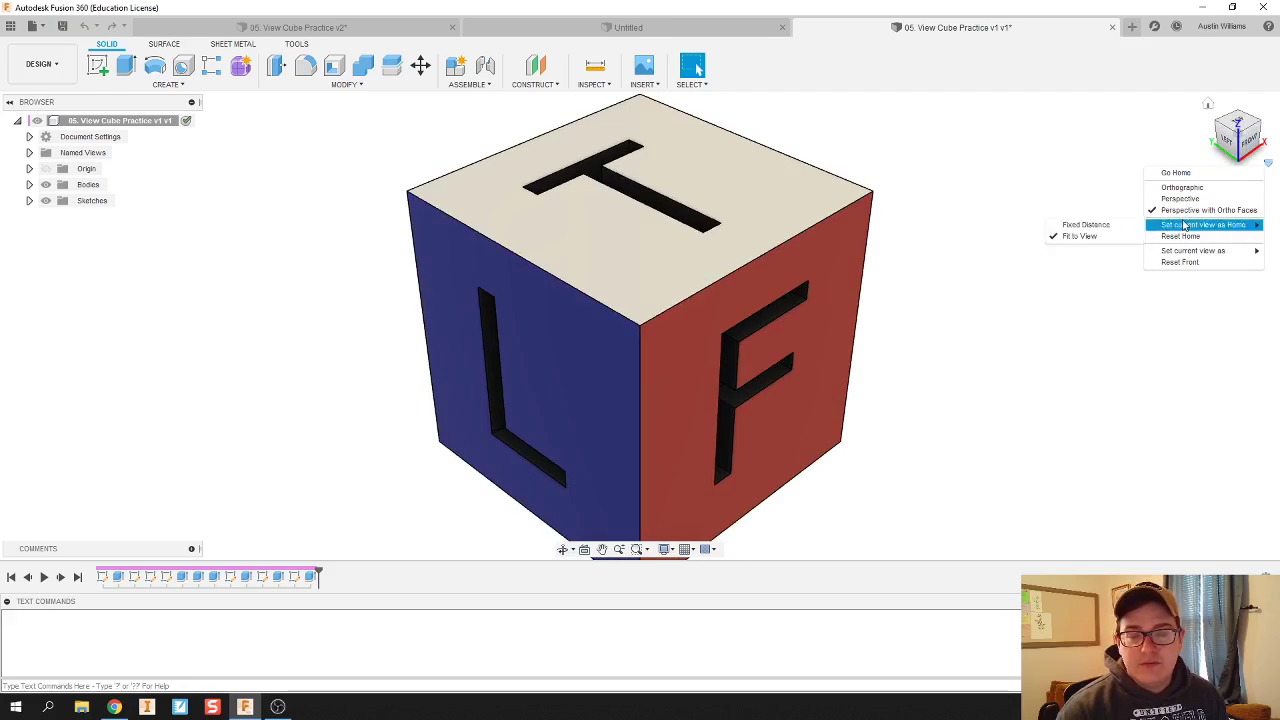
pyautogui.click(1106, 239)
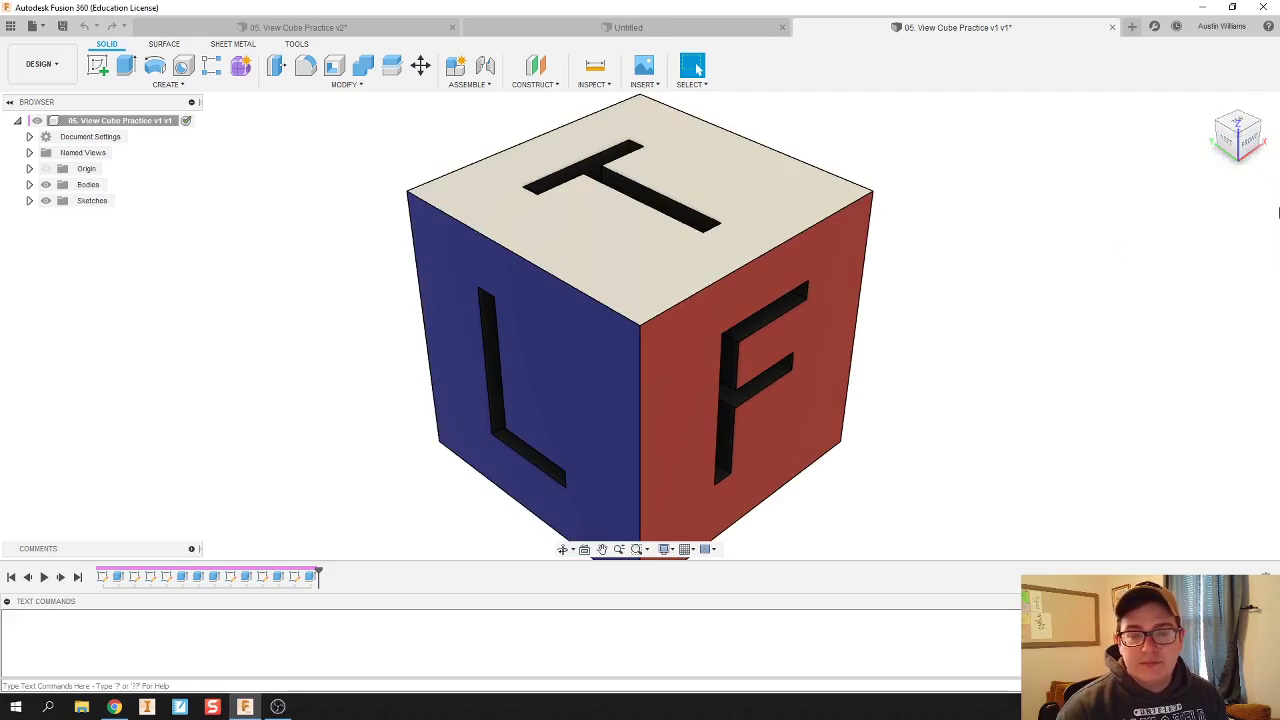
pyautogui.click(1236, 128)
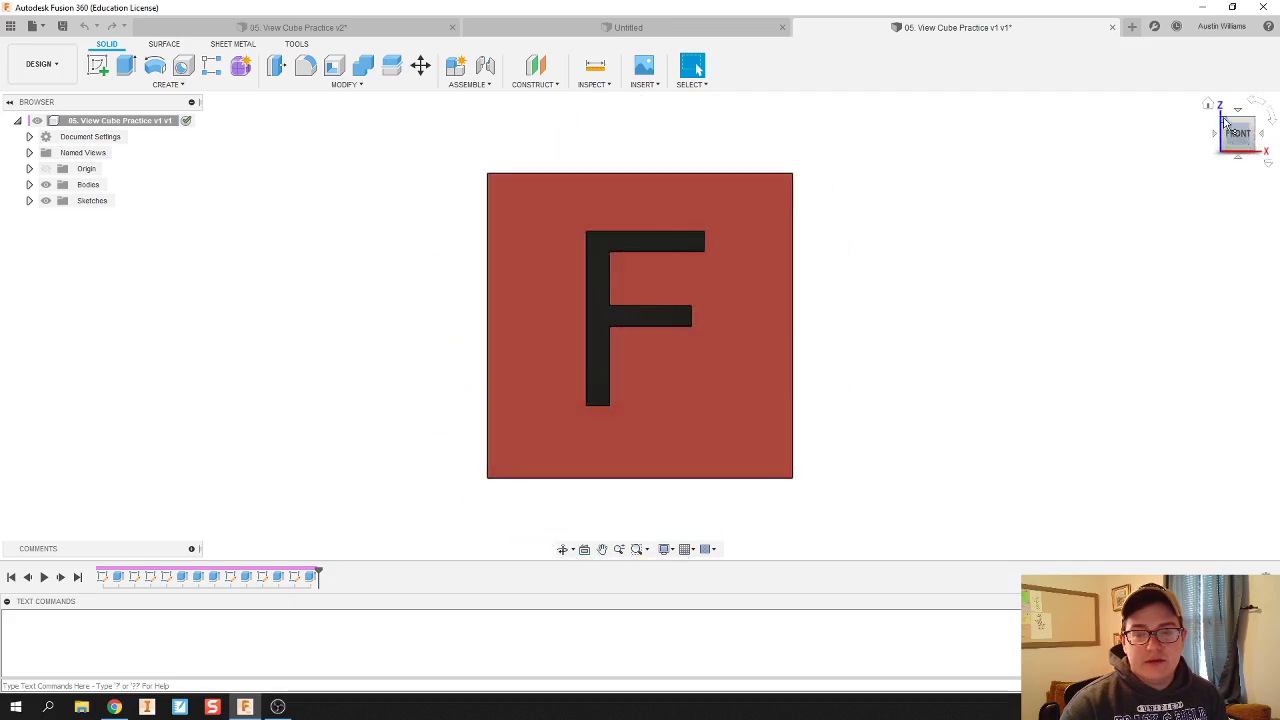
pyautogui.click(1208, 104)
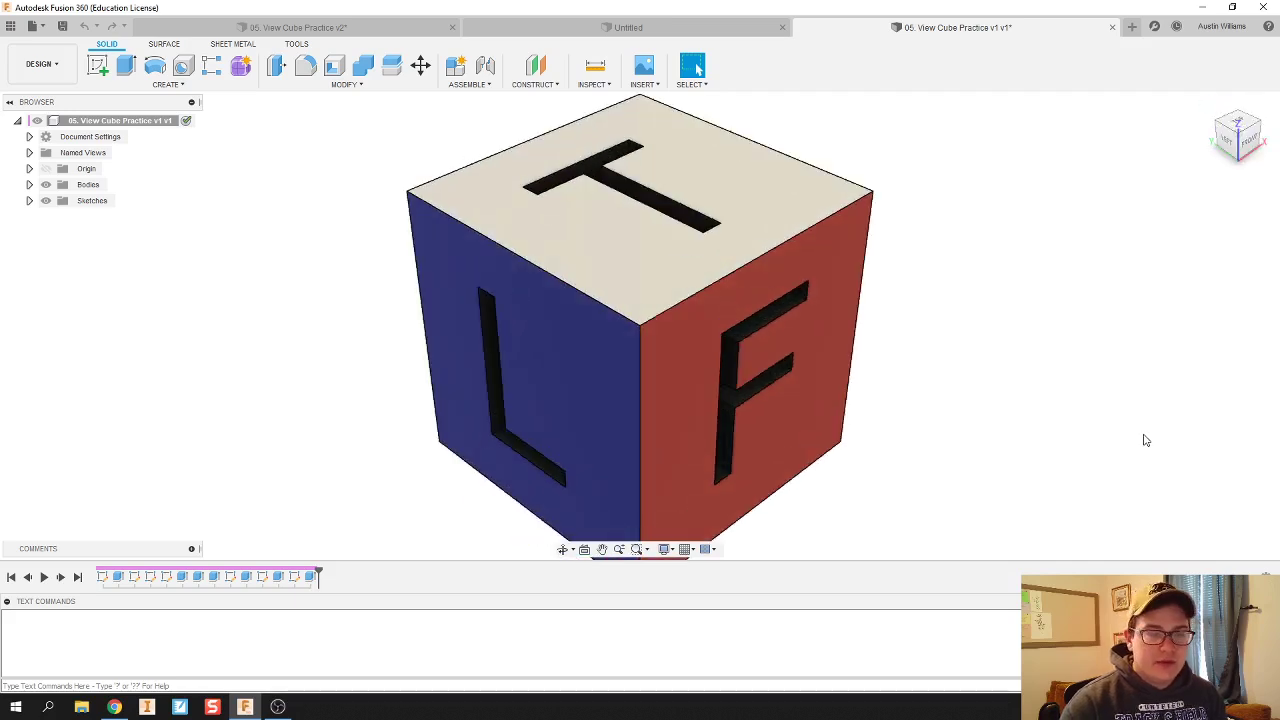
# Switch the camera projection to Orthographic to compare the cube's appearance, and change it to Perspective.
pyautogui.scroll(-2, 1120, 437)
pyautogui.keyDown('shift'); pyautogui.moveTo(1100, 434); pyautogui.dragTo(1043, 390, button='middle'); pyautogui.keyUp('shift')
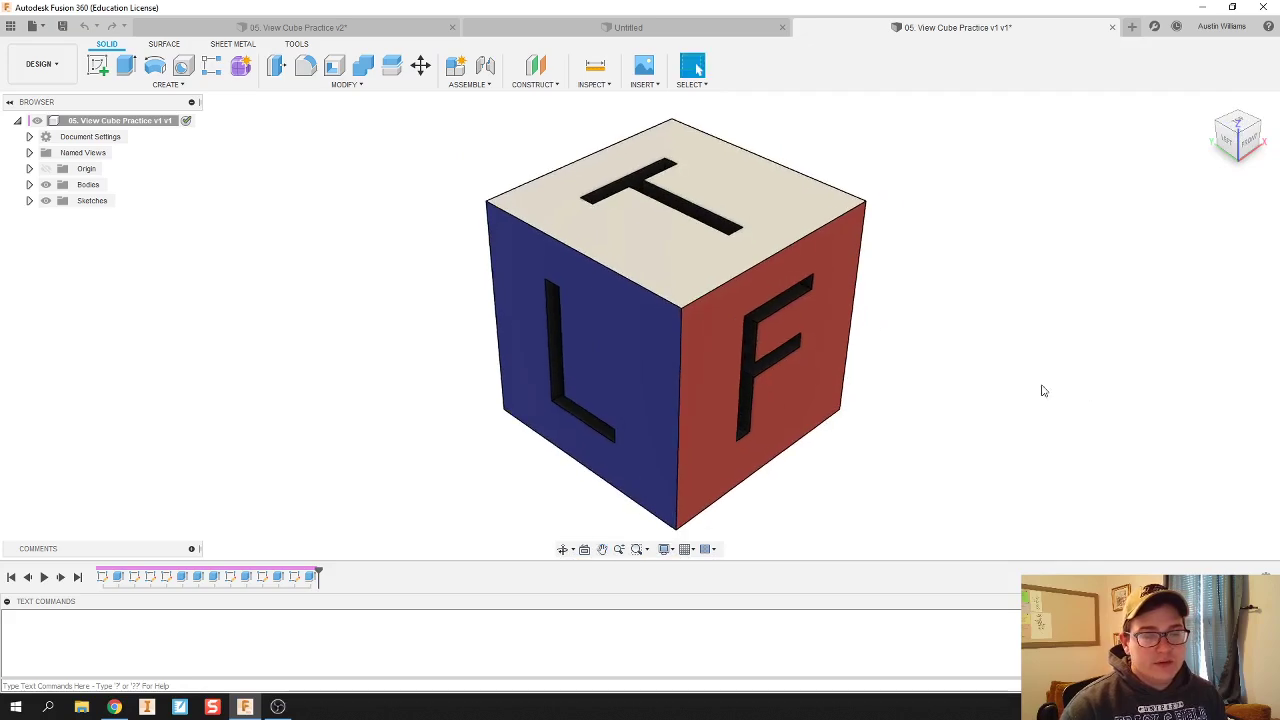
pyautogui.click(1268, 164)
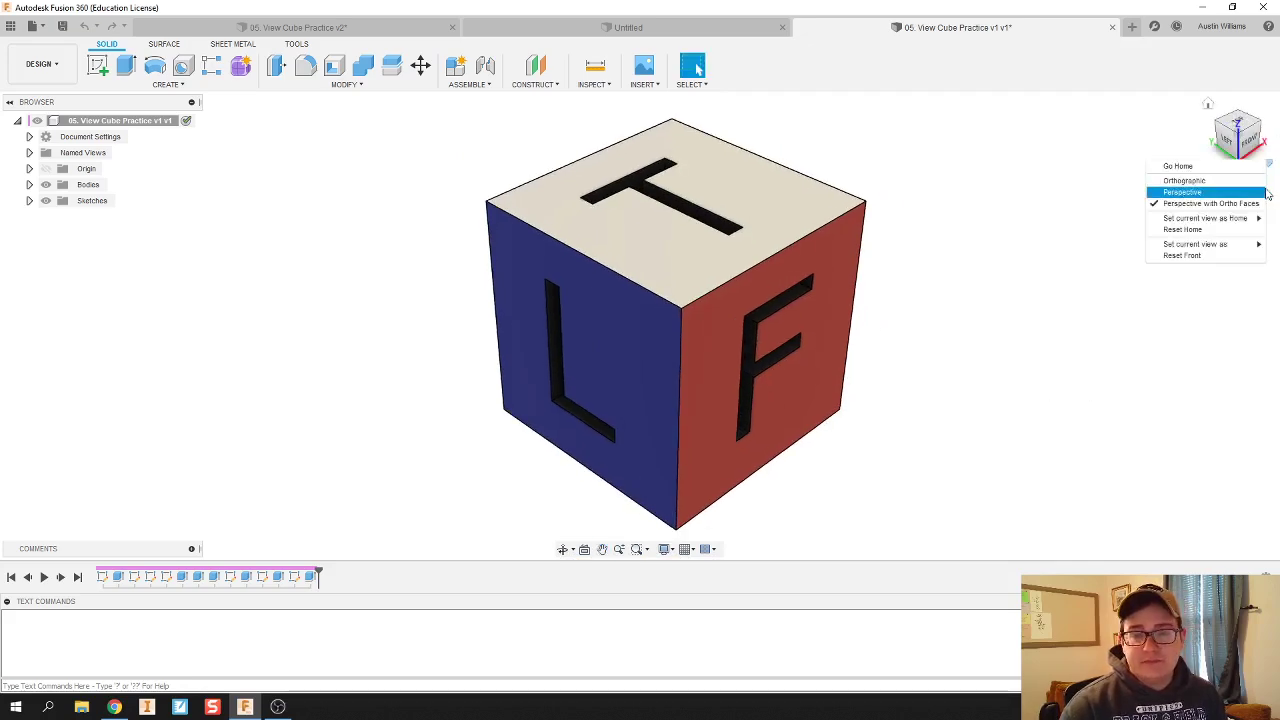
pyautogui.click(1245, 181)
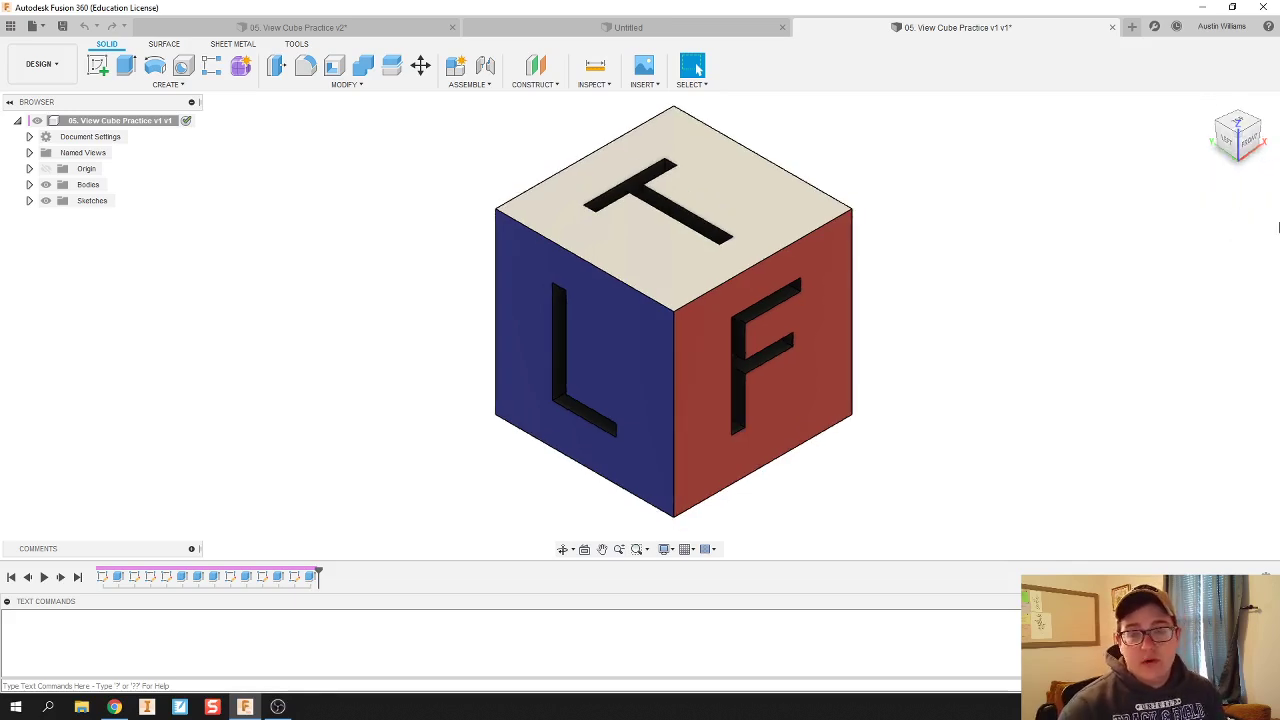
pyautogui.click(1268, 166)
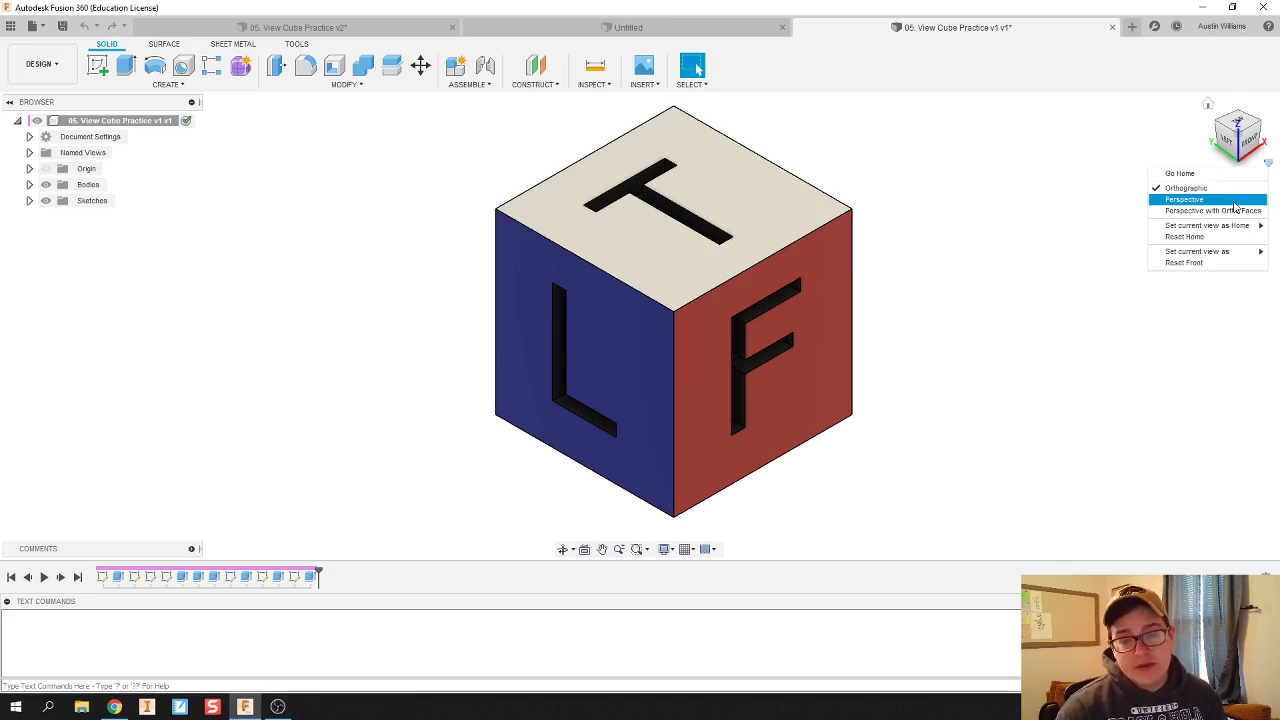
pyautogui.click(1236, 208)
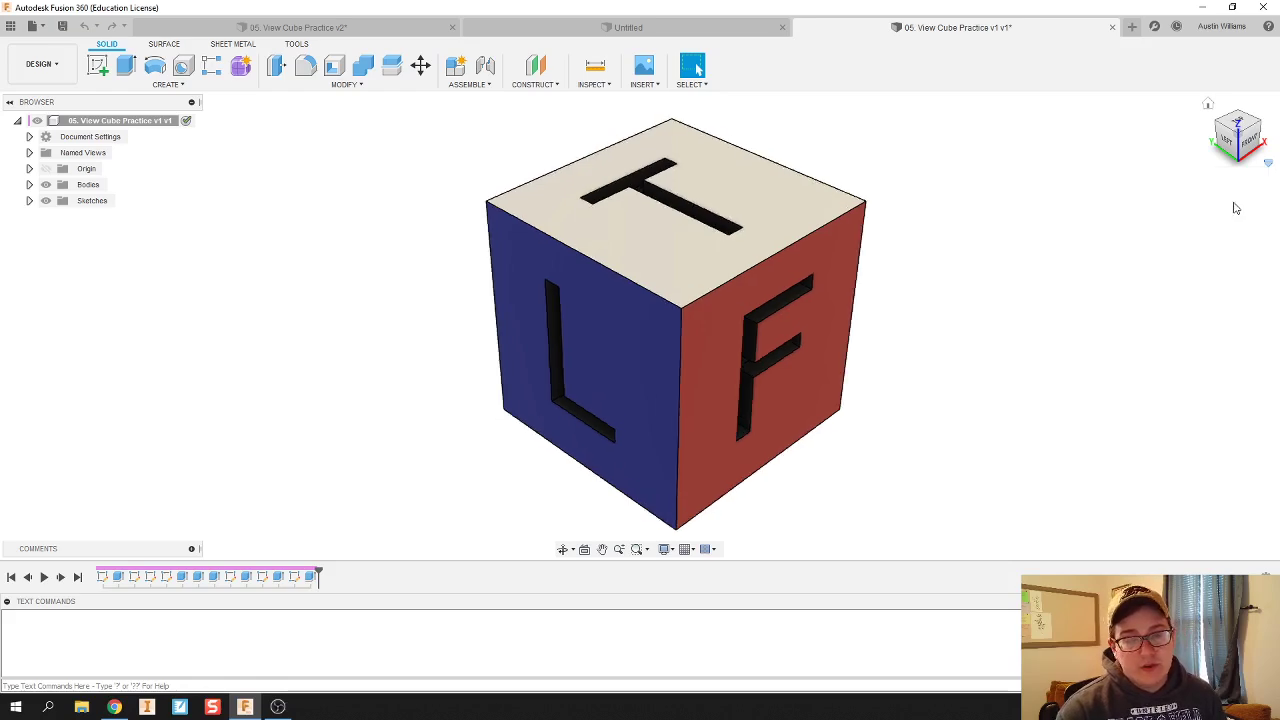
# Turn the cube to the top-front-right corner view and set it as home with Fit to View.
pyautogui.click(1262, 148)
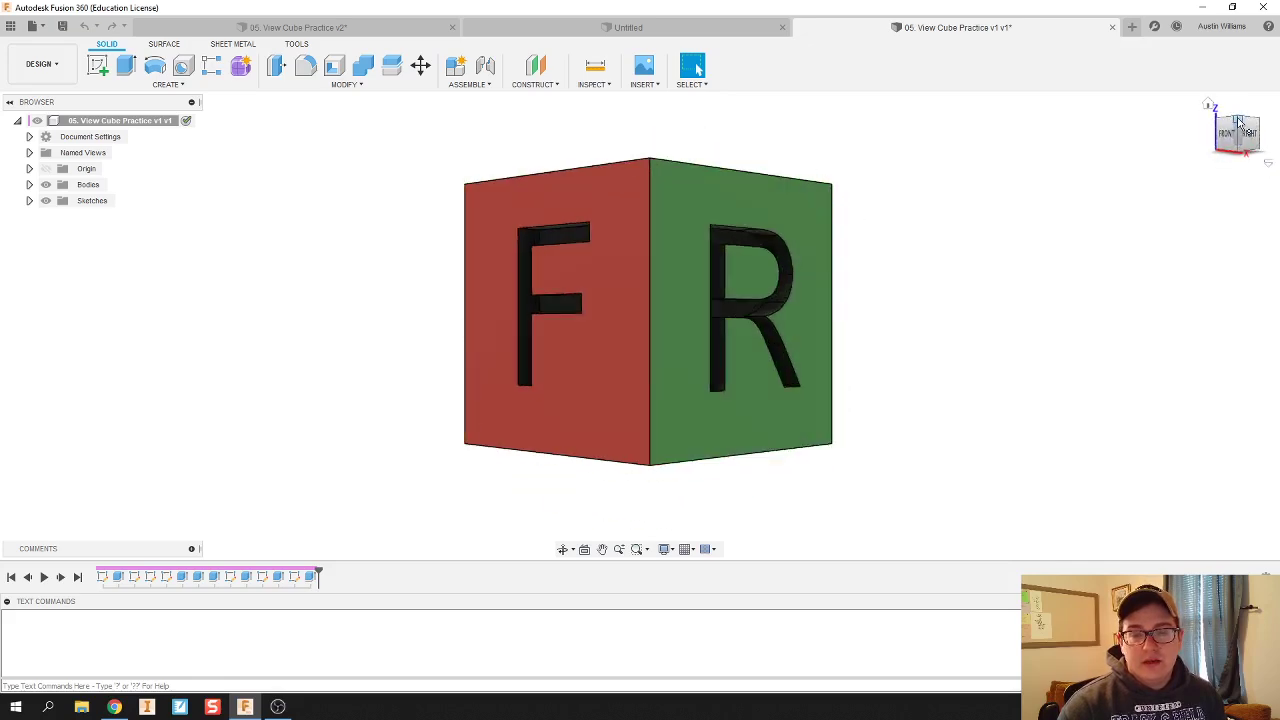
pyautogui.click(1264, 158)
pyautogui.click(1267, 163)
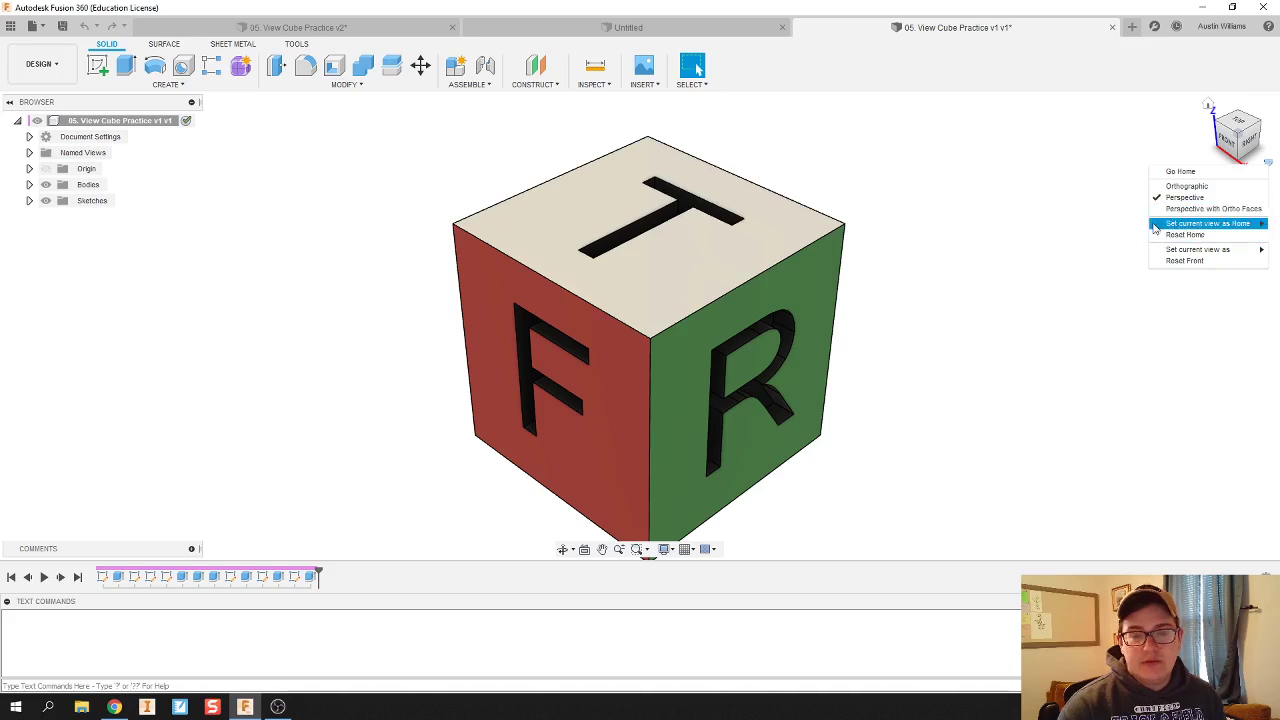
pyautogui.moveTo(1156, 225)
pyautogui.click(1121, 236)
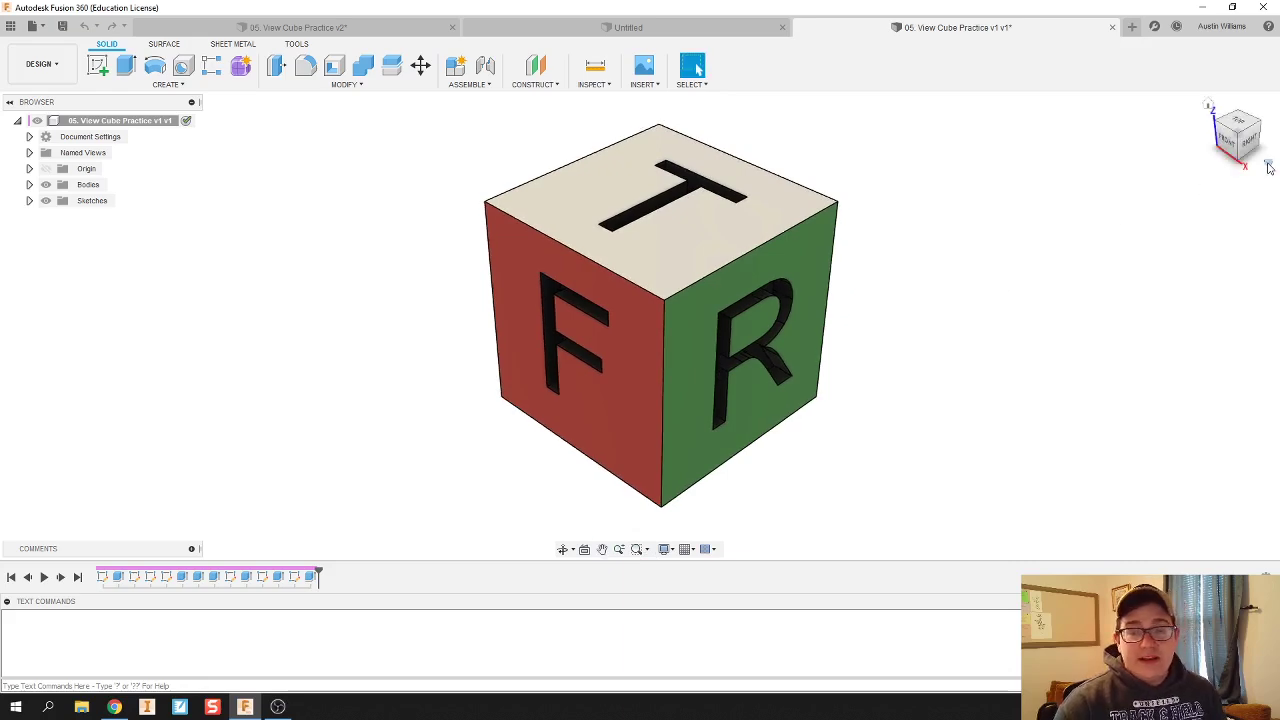
# Look over the view cube's options, orbit the cube to face its front side and pan it slightly across the canvas.
pyautogui.click(1265, 164)
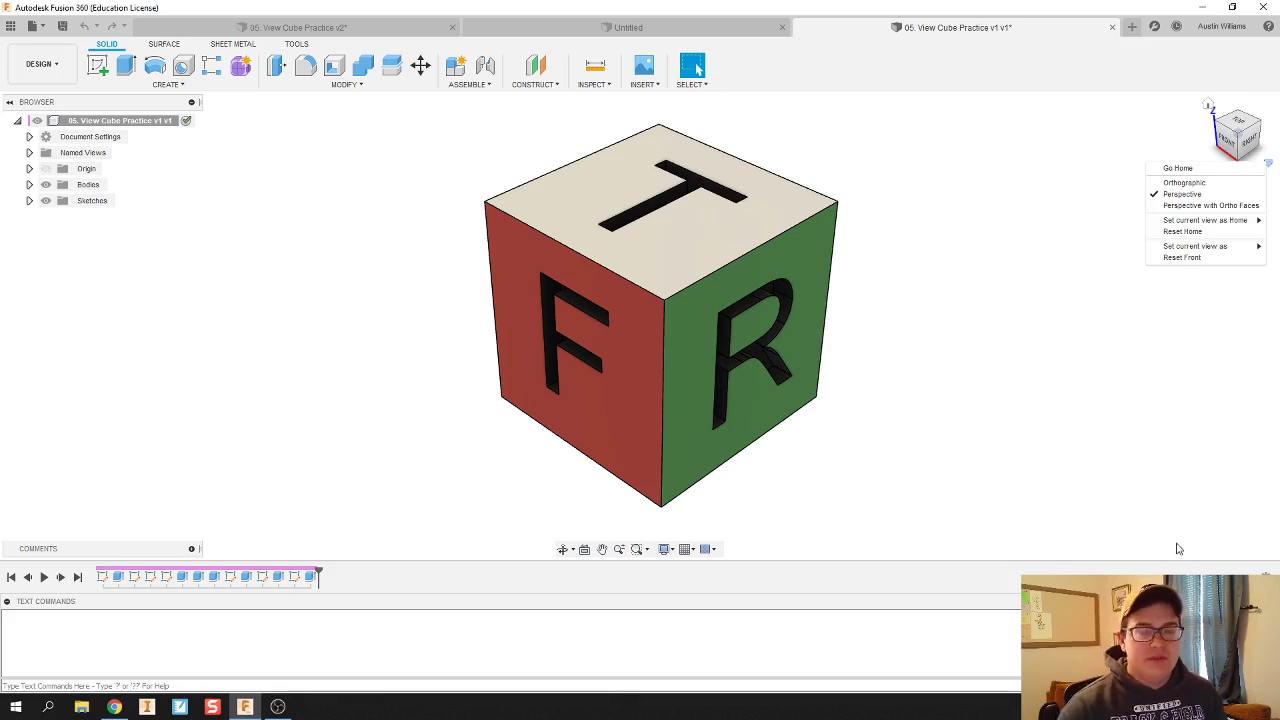
pyautogui.click(1020, 384)
pyautogui.keyDown('shift'); pyautogui.moveTo(891, 389); pyautogui.dragTo(921, 371, button='middle'); pyautogui.keyUp('shift')
pyautogui.press('Escape')
pyautogui.press('Escape')
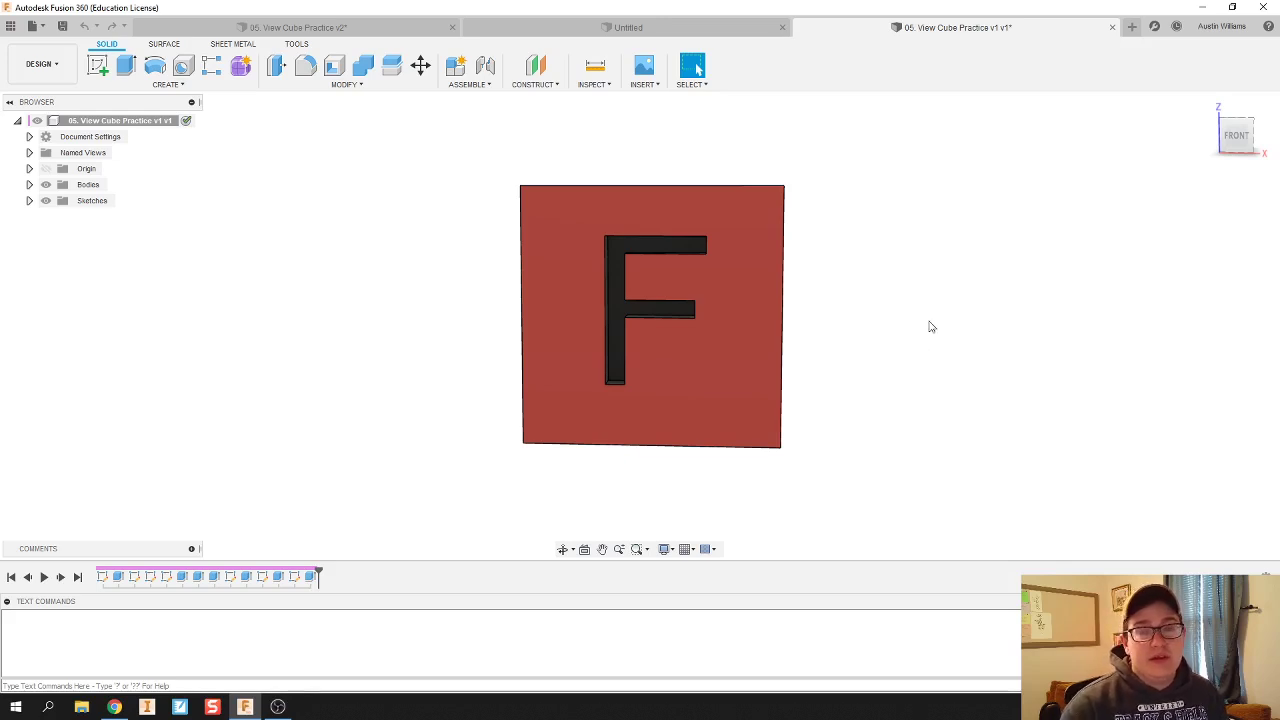
pyautogui.moveTo(936, 347); pyautogui.dragTo(931, 346, button='middle')
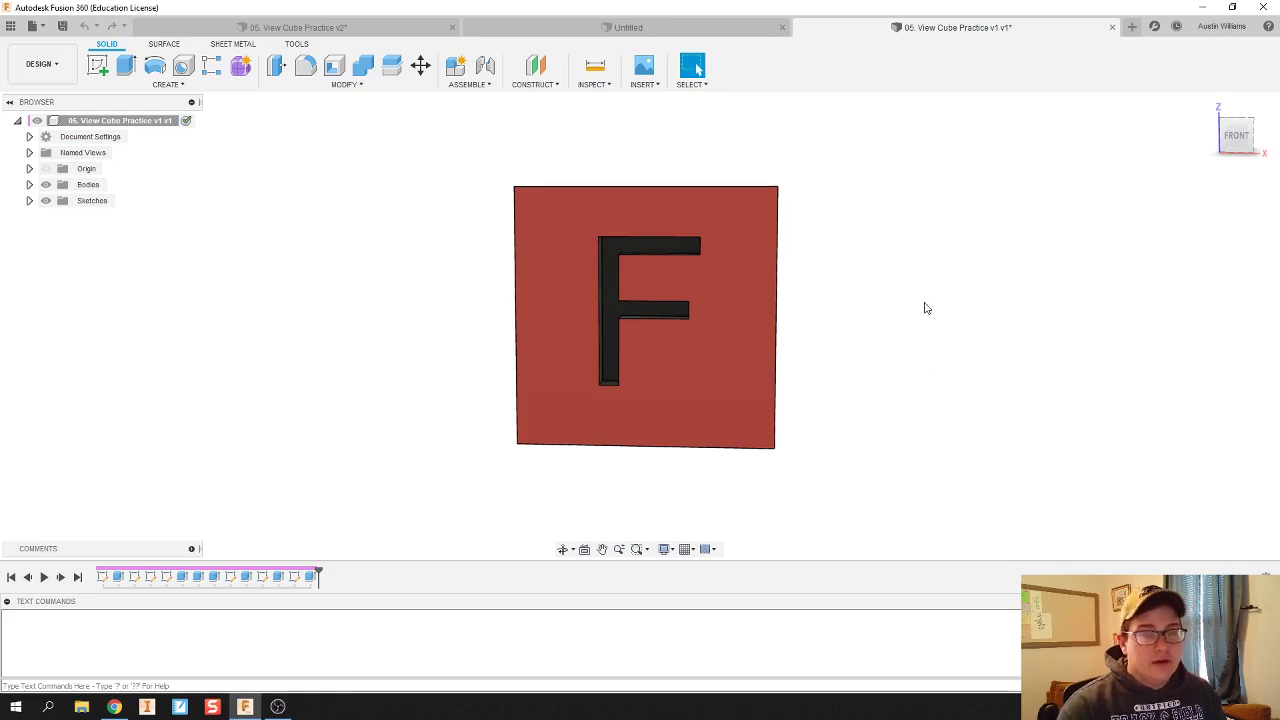
pyautogui.moveTo(924, 290); pyautogui.dragTo(961, 286, button='middle')
pyautogui.press('Escape')
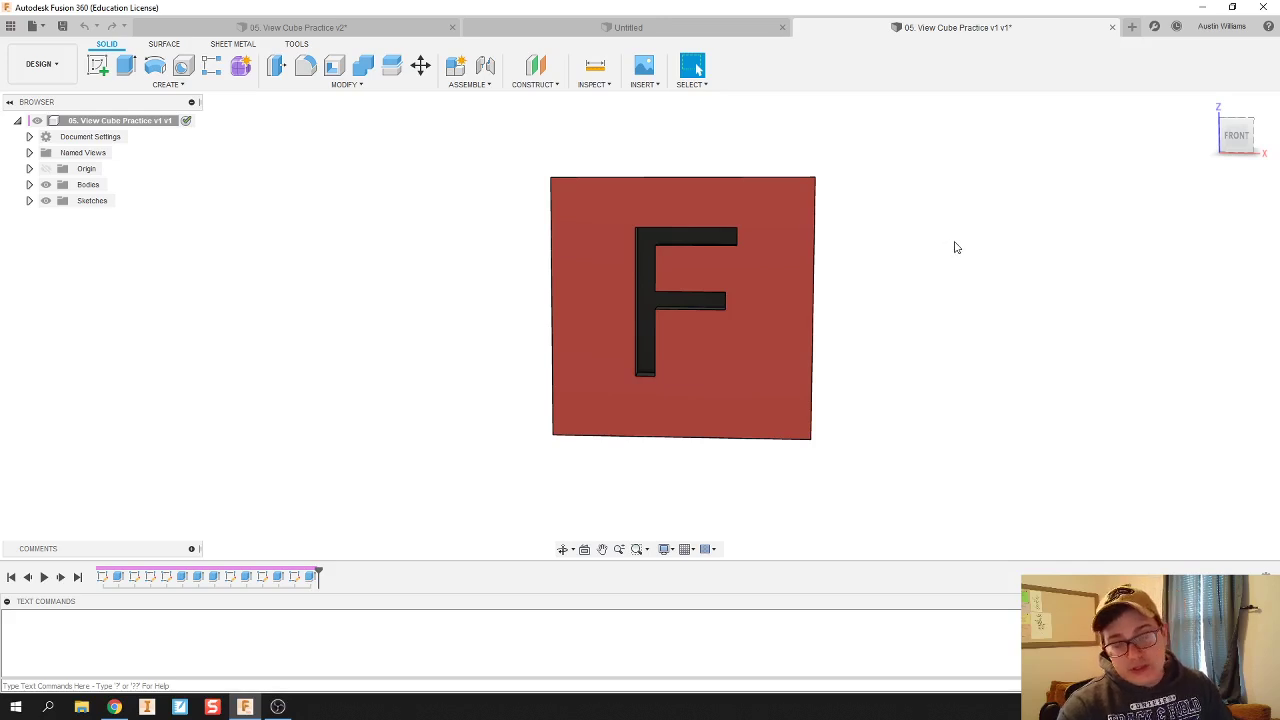
# Use the Orbit command to inspect the cube's top, front and right faces together, and orbit back to the front face.
pyautogui.press('F4')
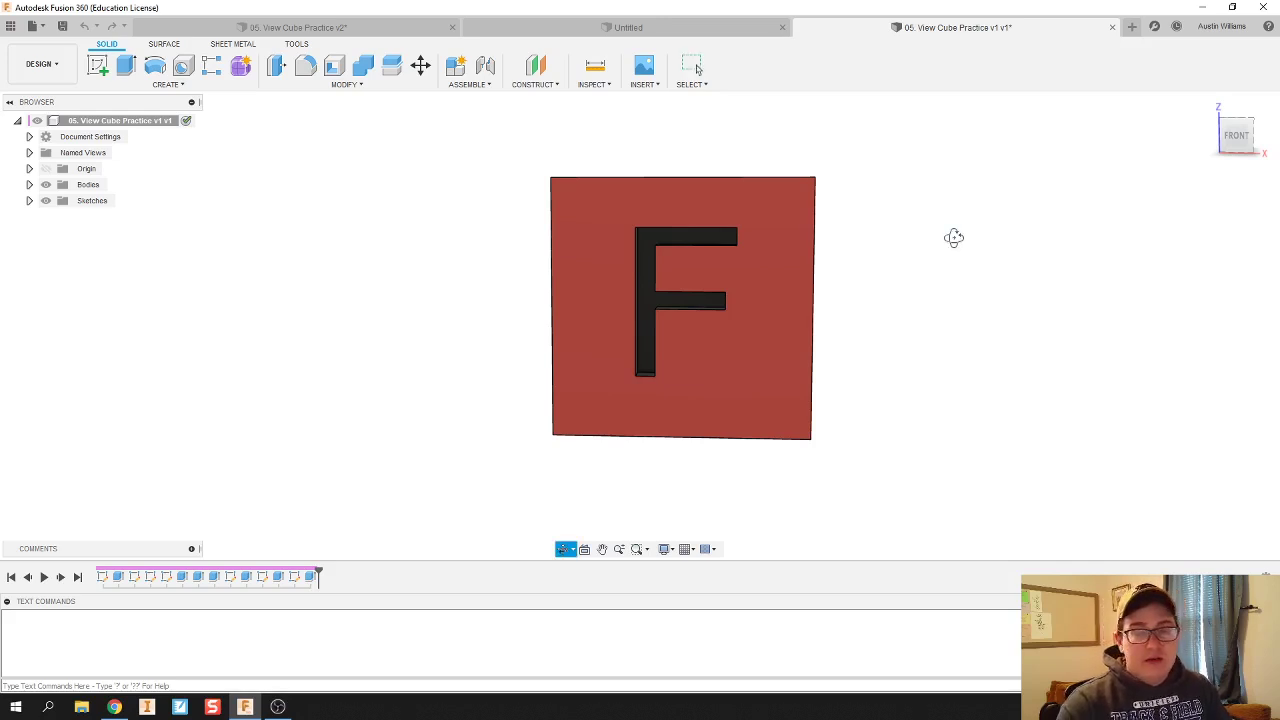
pyautogui.moveTo(953, 237); pyautogui.dragTo(900, 274)
pyautogui.press('Escape')
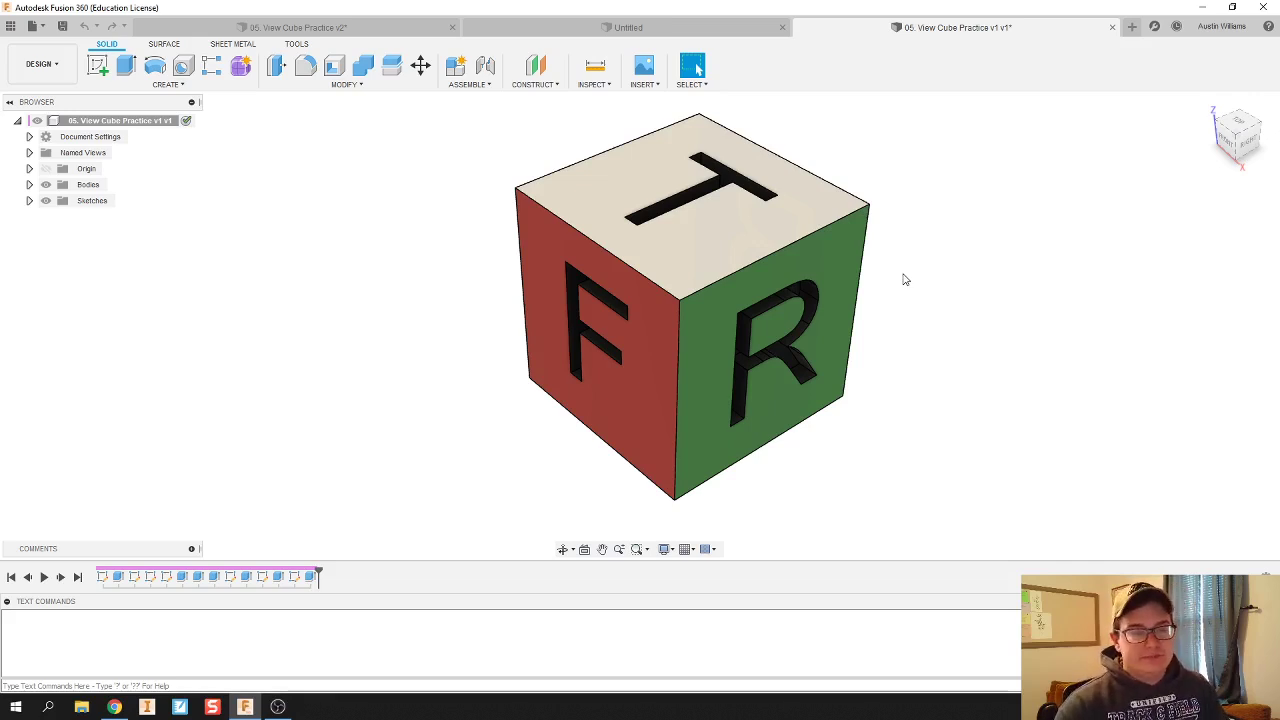
pyautogui.press('F4')
pyautogui.moveTo(908, 297); pyautogui.dragTo(963, 251)
pyautogui.press('Escape')
pyautogui.press('F4')
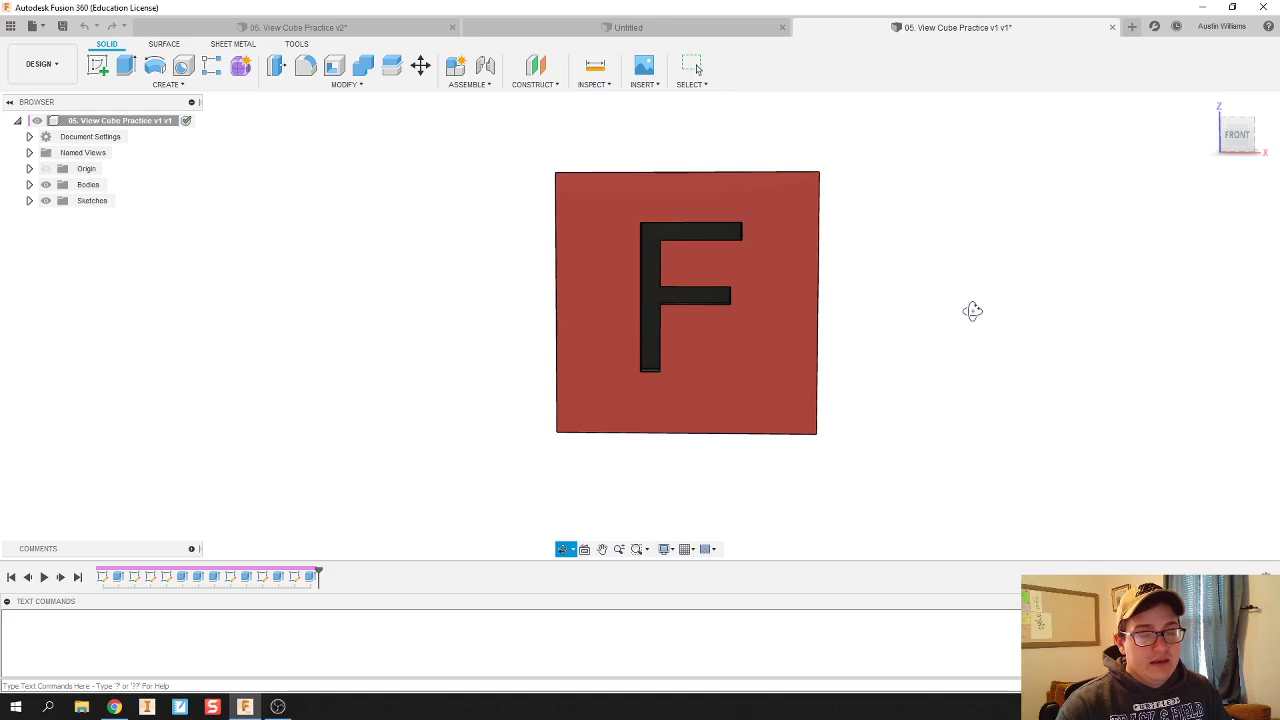
pyautogui.press('Escape')
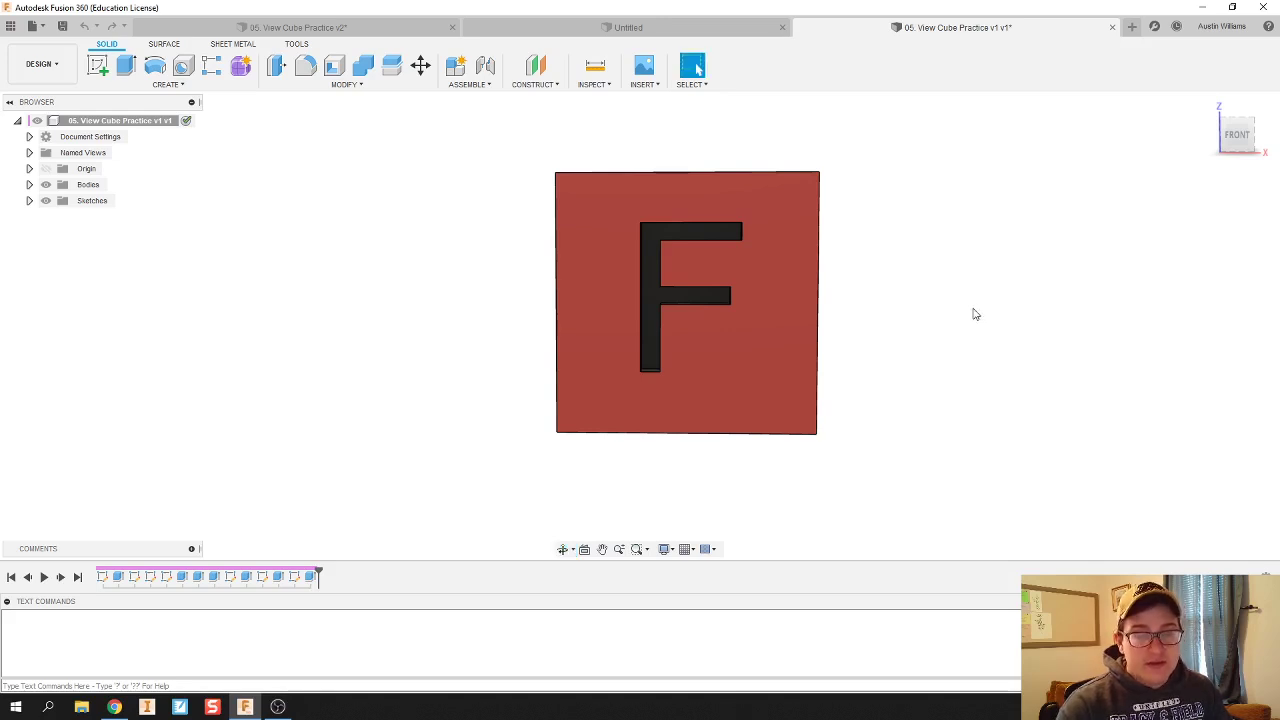
# Orbit the cube from its front toward the top and right faces, and snap to the top-front-right corner view.
pyautogui.press('F4')
pyautogui.moveTo(975, 314); pyautogui.dragTo(968, 314)
pyautogui.moveTo(934, 251); pyautogui.dragTo(900, 270)
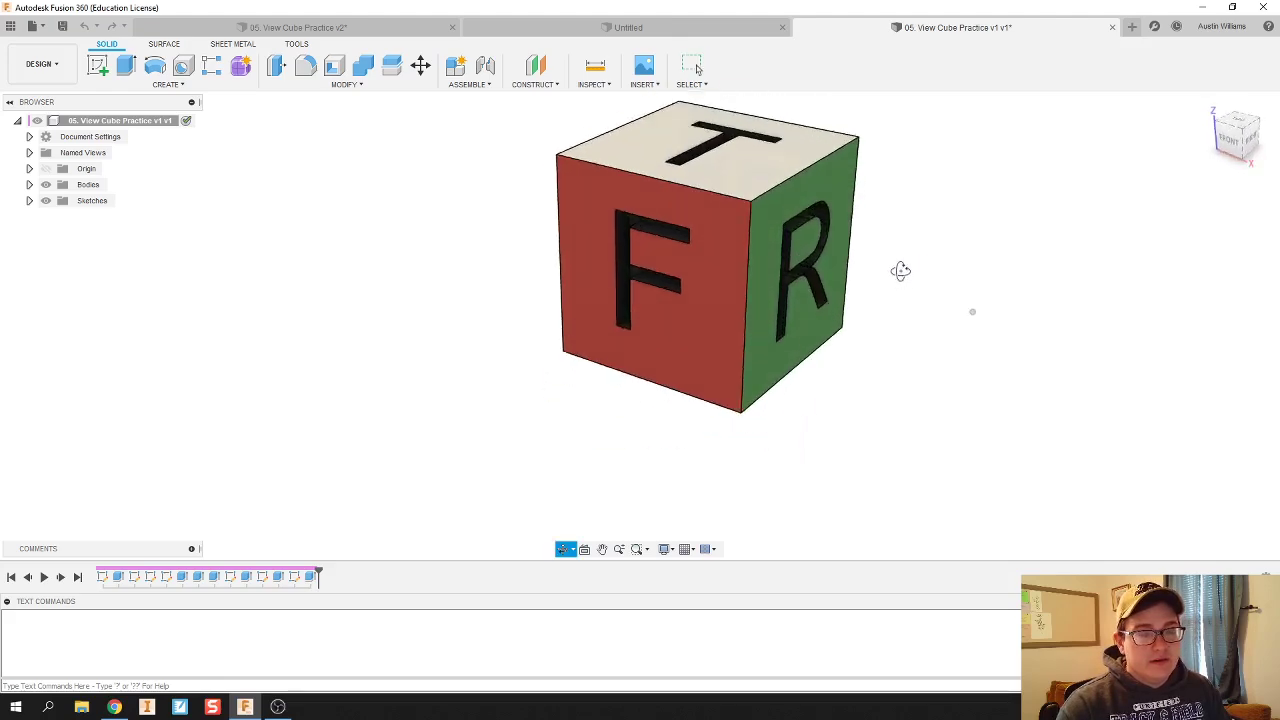
pyautogui.press('Escape')
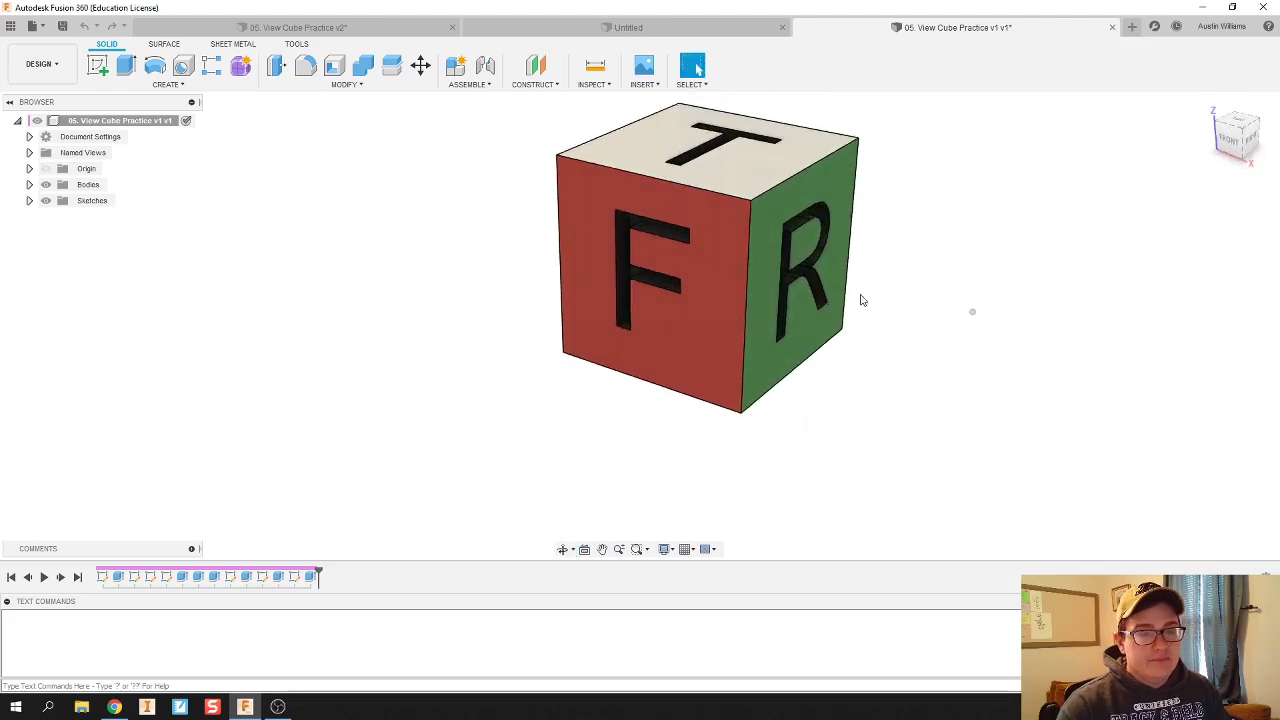
pyautogui.click(1240, 130)
# Orbit the cube freely from the corner view to face its front side, and exit the Orbit command.
pyautogui.press('F4')
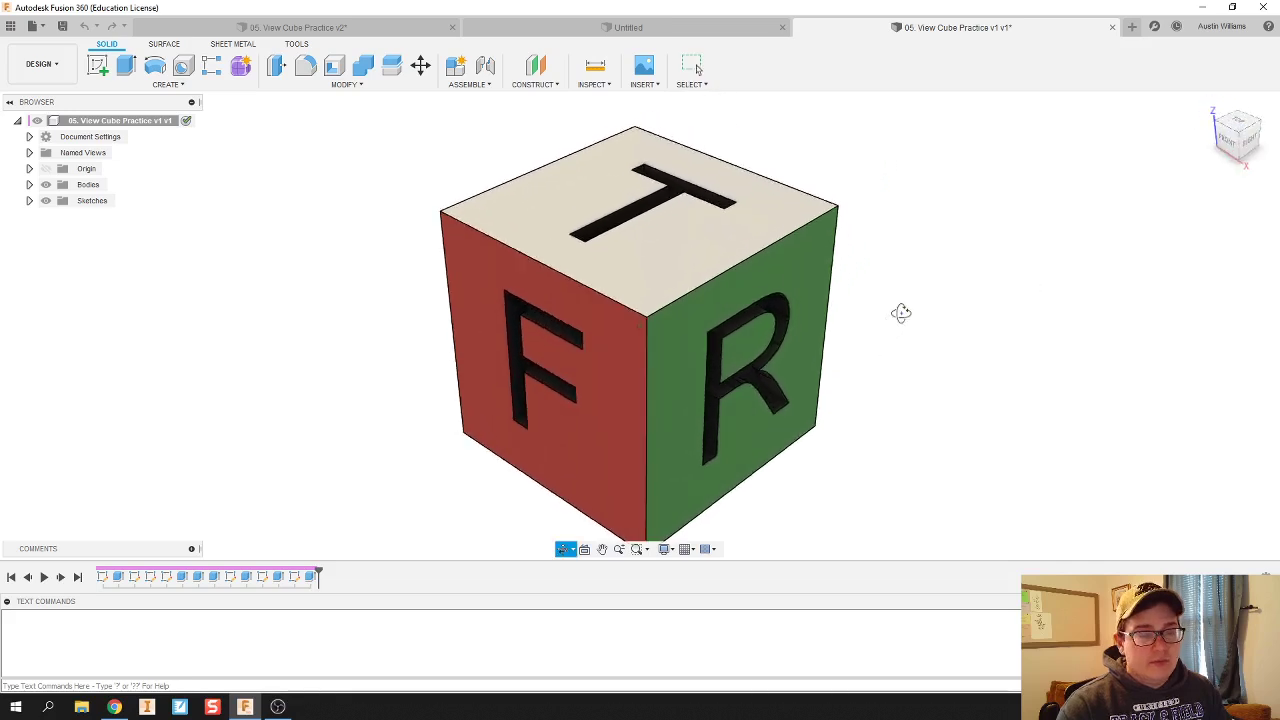
pyautogui.moveTo(901, 313); pyautogui.dragTo(946, 283)
pyautogui.press('Escape')
pyautogui.press('F4')
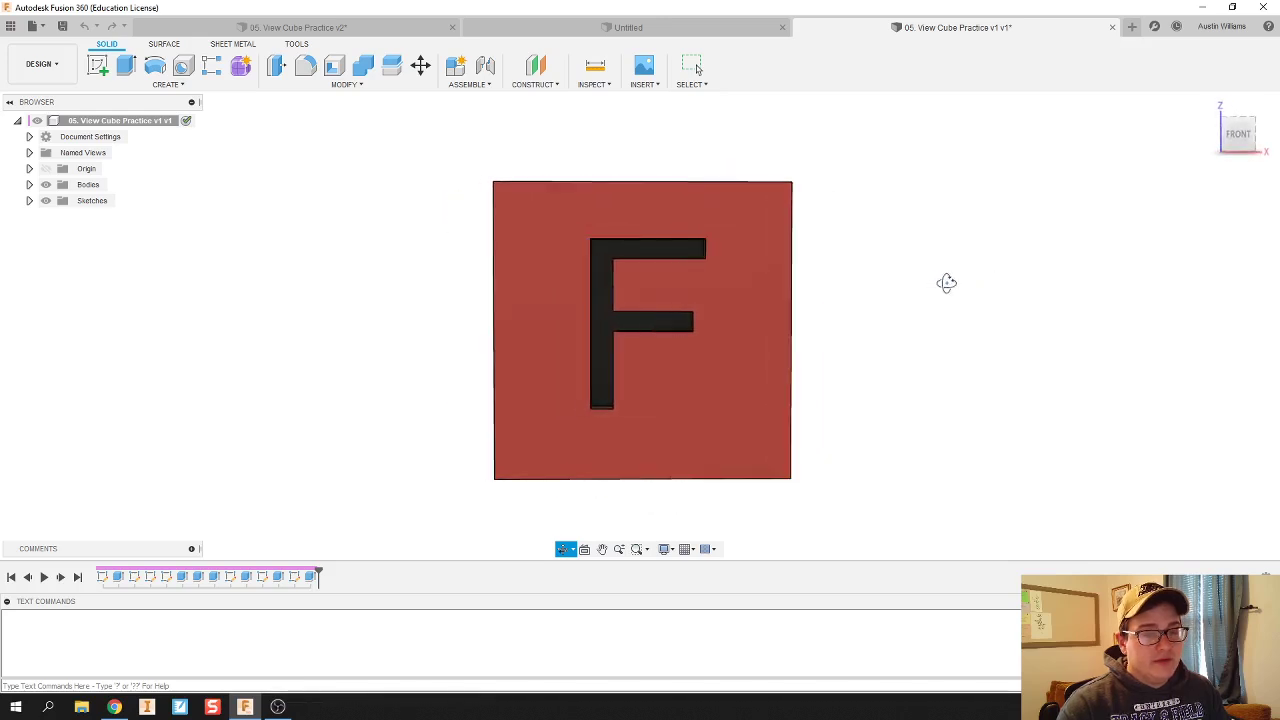
pyautogui.press('Escape')
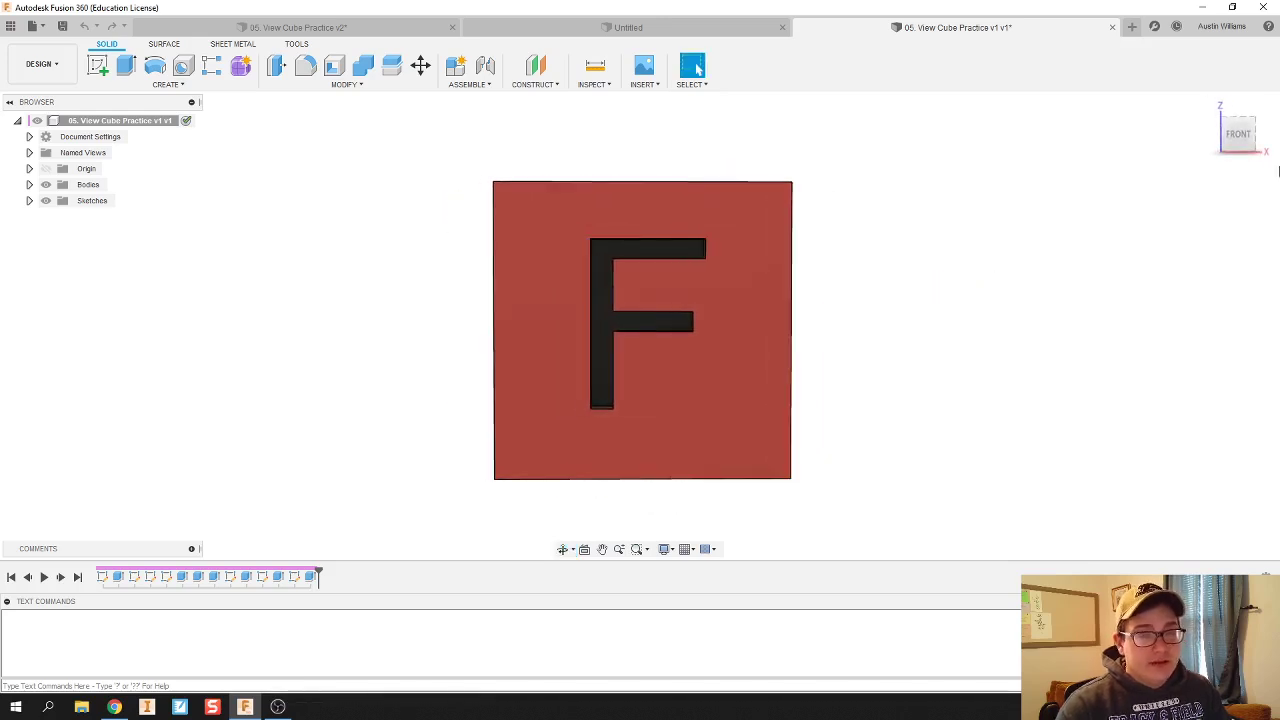
# Orbit the cube away from its front side to an angled view of the top, front and right faces.
pyautogui.keyDown('shift'); pyautogui.moveTo(946, 237); pyautogui.dragTo(891, 286, button='middle'); pyautogui.keyUp('shift')
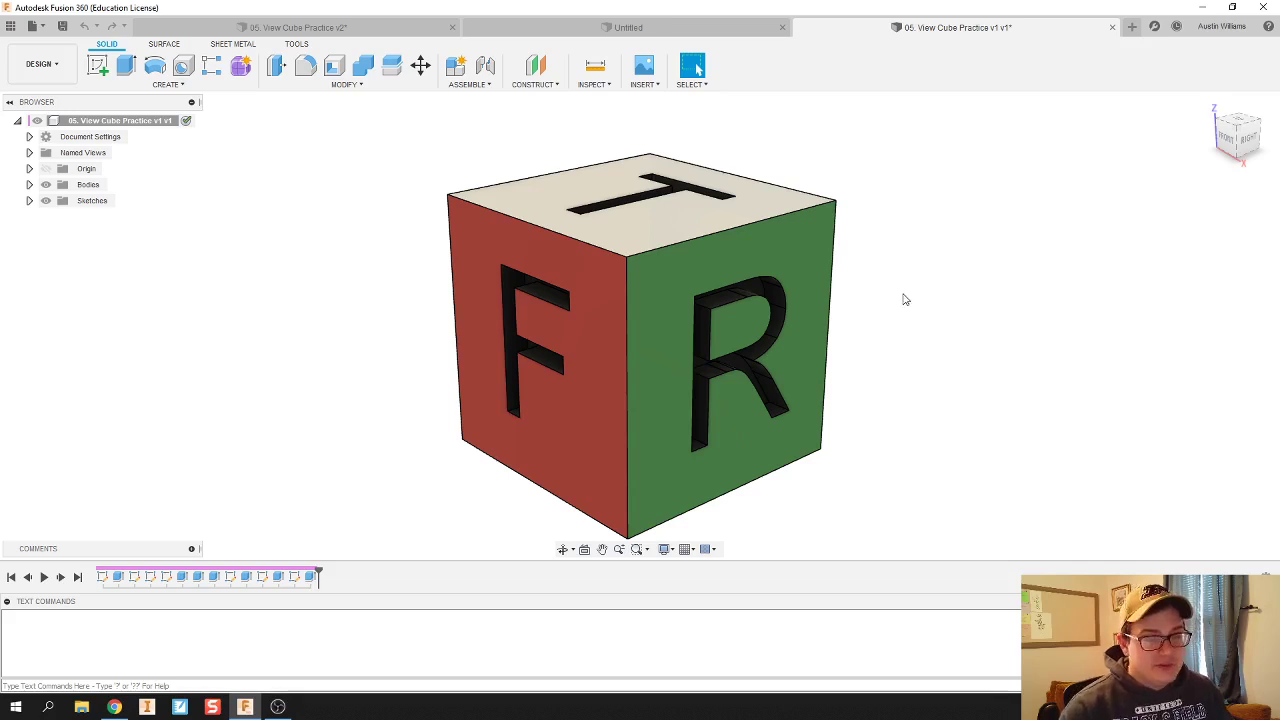
pyautogui.press('F4')
pyautogui.moveTo(894, 294)
pyautogui.mouseDown()
pyautogui.moveTo(931, 297)
pyautogui.moveTo(882, 313)
pyautogui.moveTo(886, 297)
pyautogui.mouseUp()
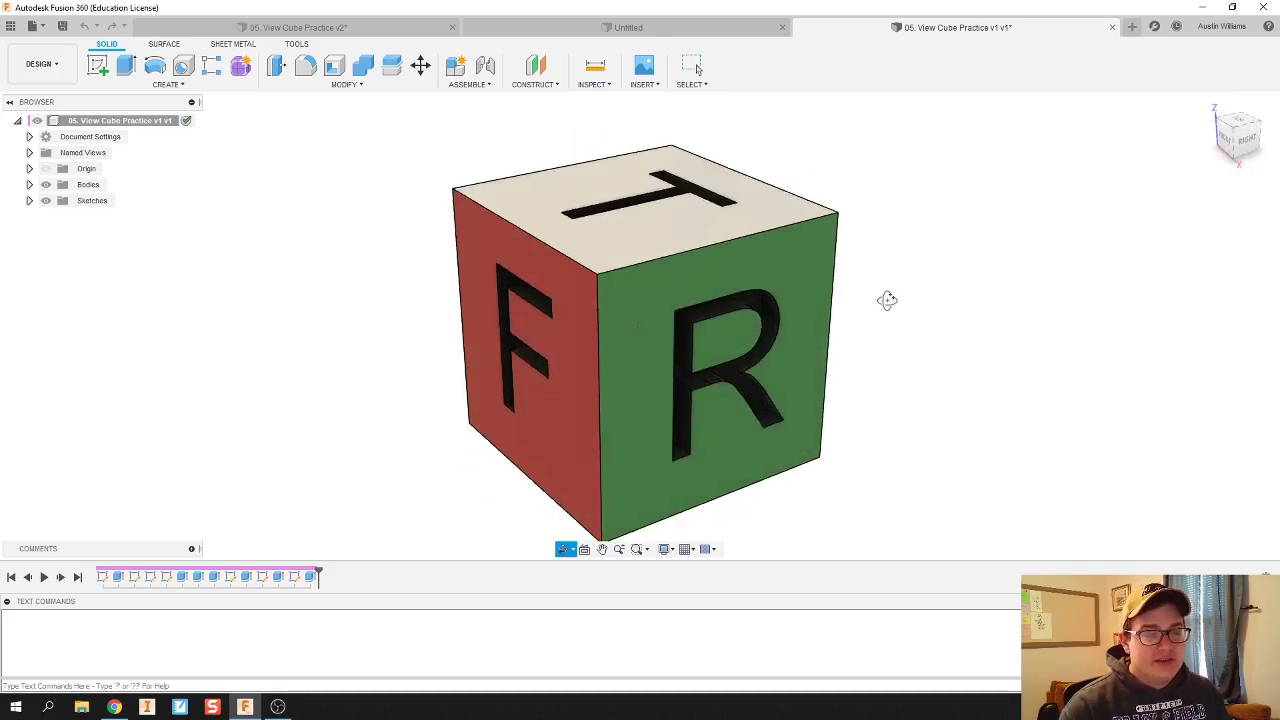
pyautogui.press('Escape')
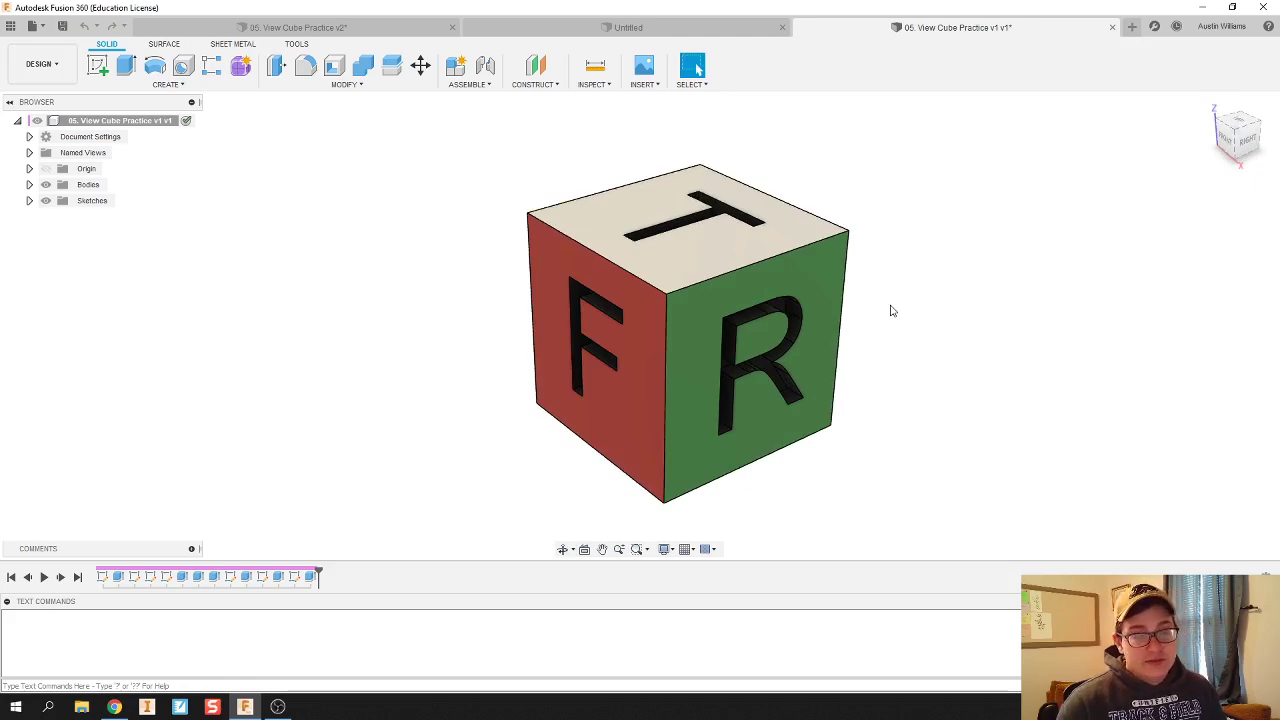